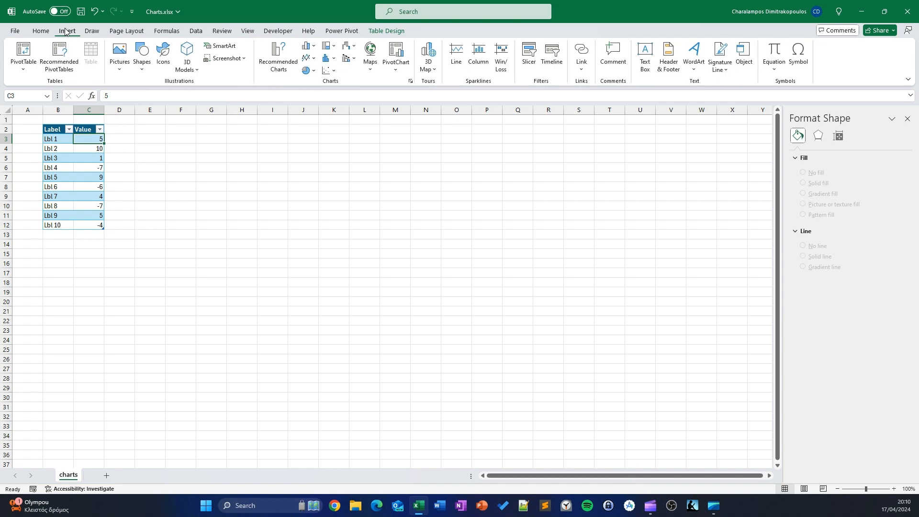
Insert the recommended Clustered Column chart of the Label and Value table and place it beside the table, starting around cell G2.
click(283, 65)
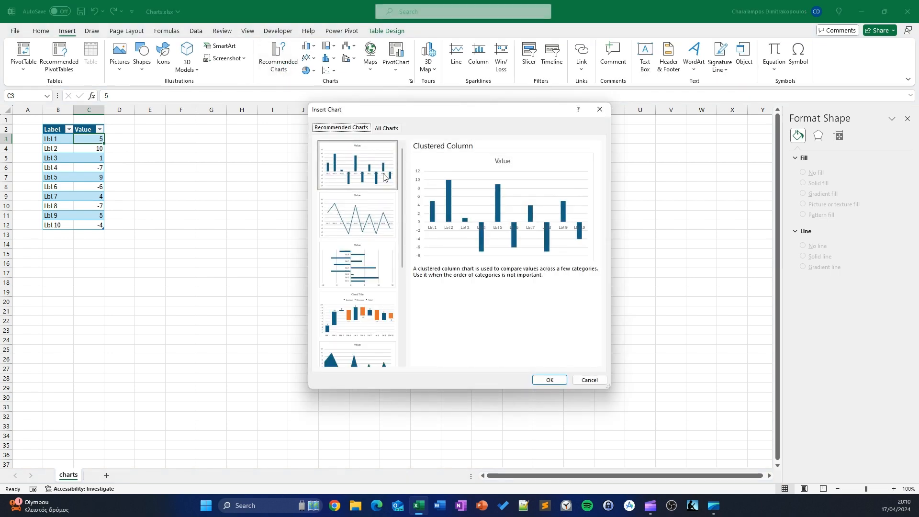
click(549, 379)
drag(360, 228, 279, 132)
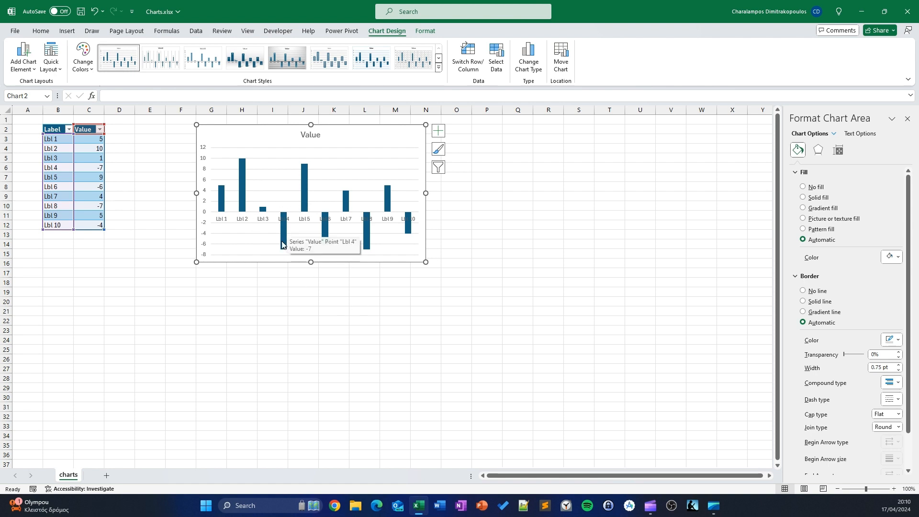
Add a table column headed "positive" in cell D2, next to the Value column.
click(110, 158)
click(112, 130)
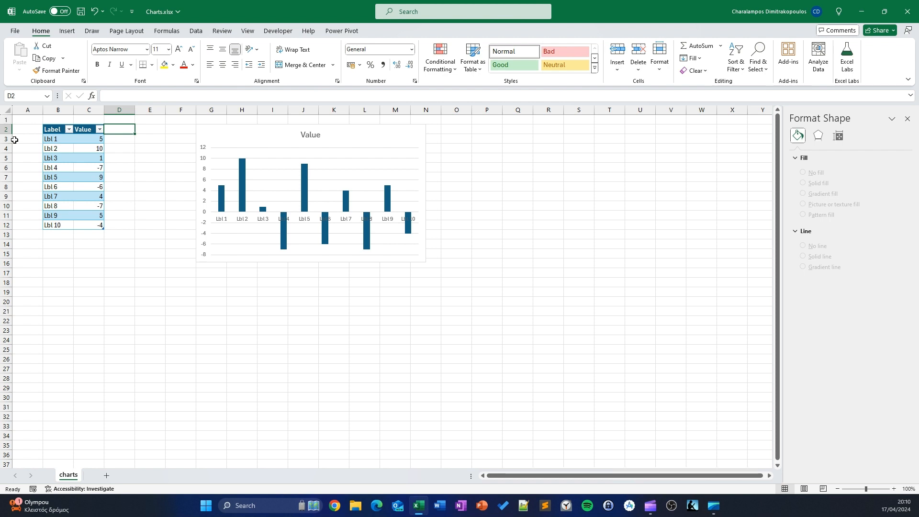
text(positive)
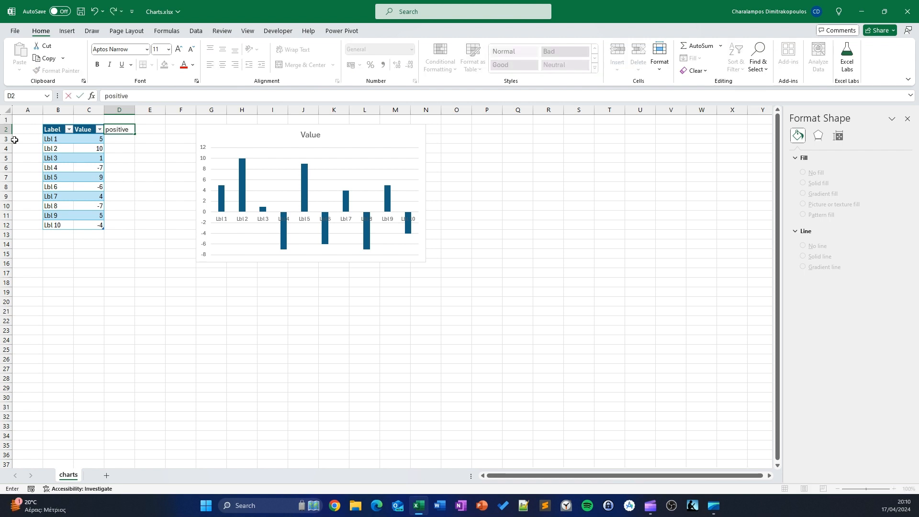
key(Return)
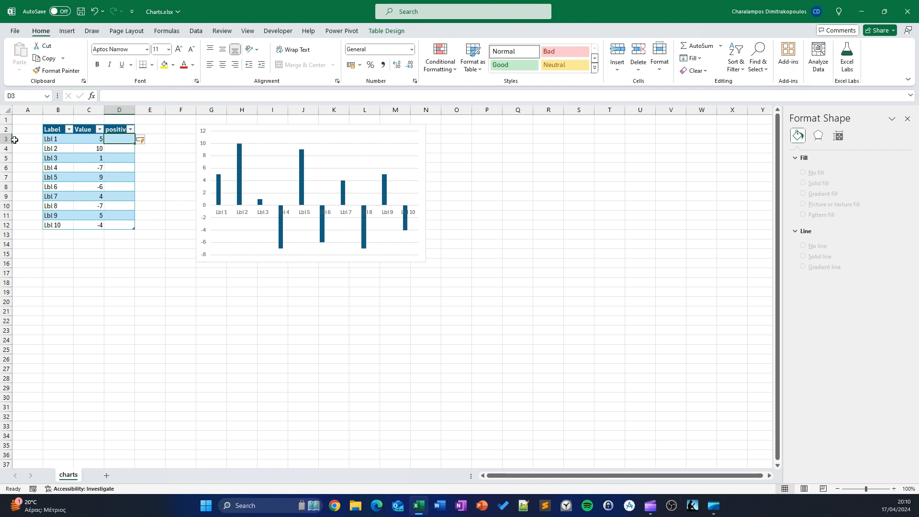
text(=if)
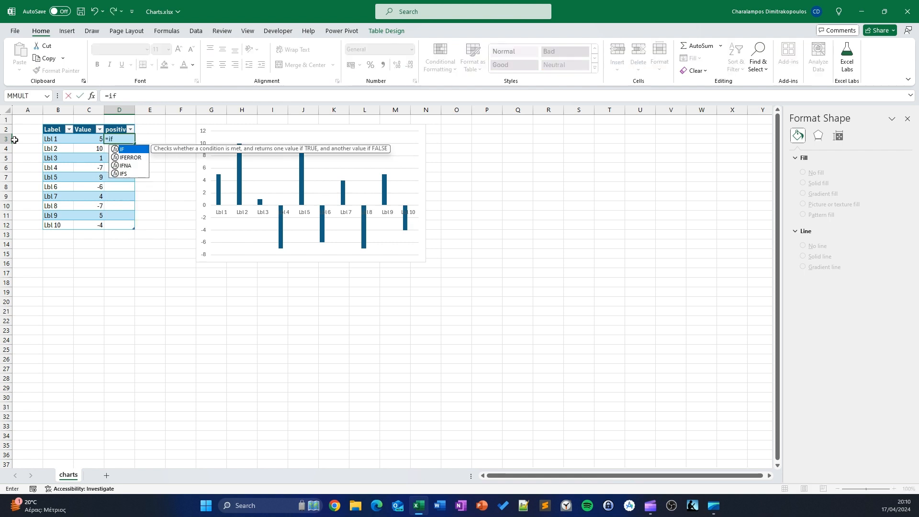
key(Tab)
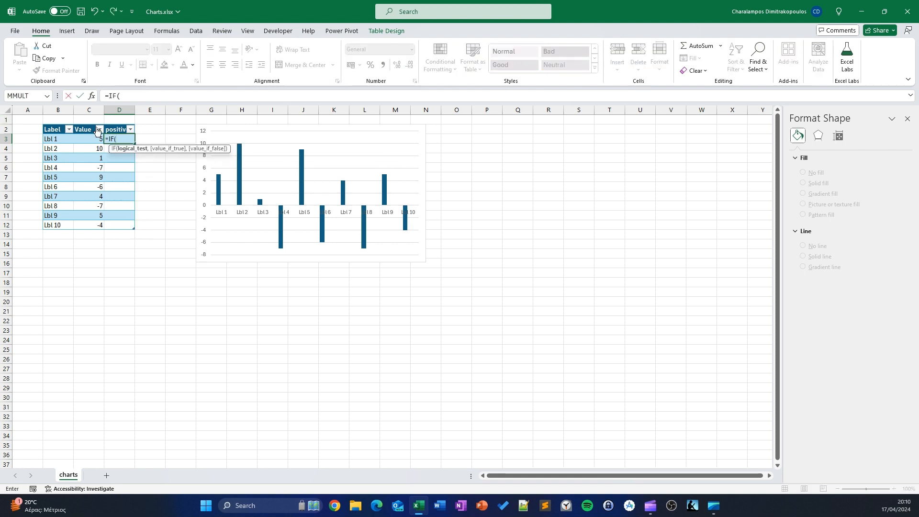
click(95, 141)
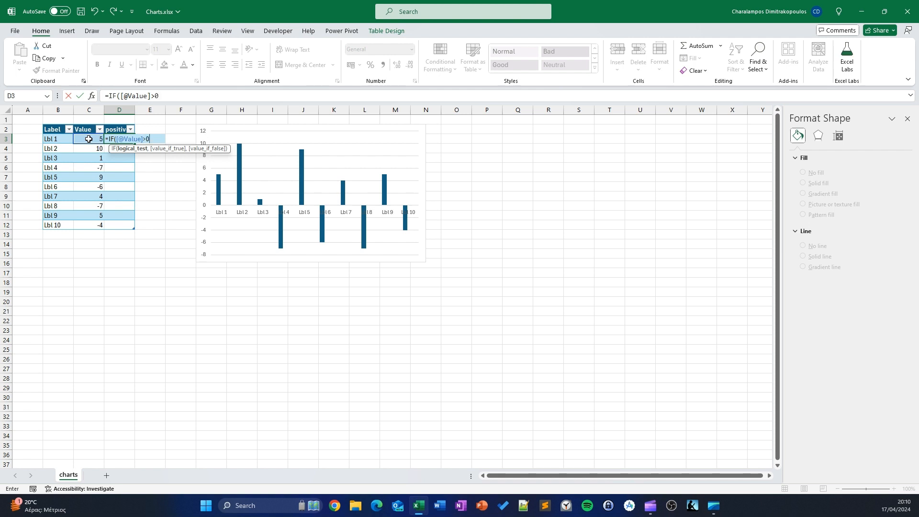
text(>0,)
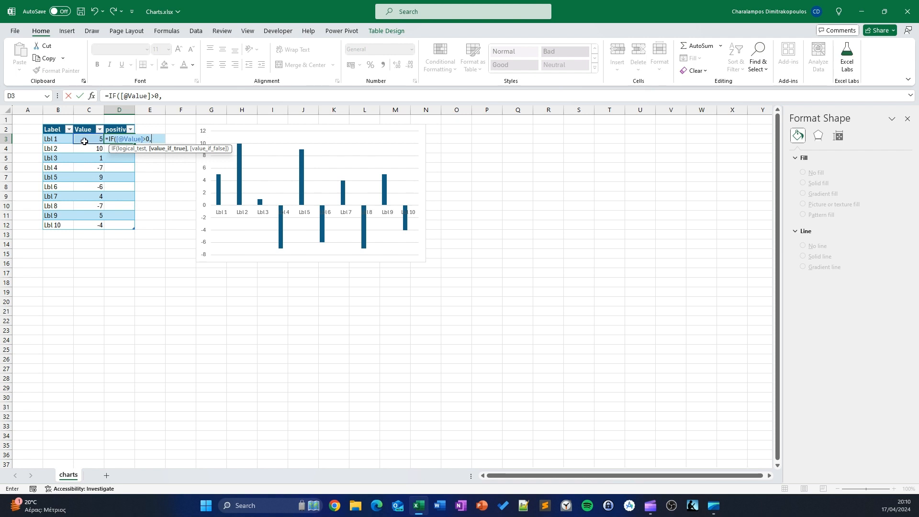
click(84, 141)
text(,)
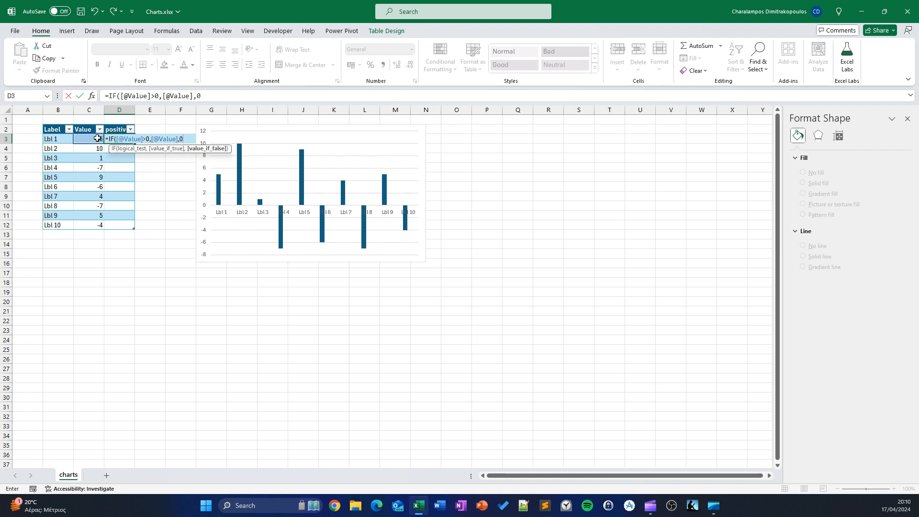
text(0))
key(Return)
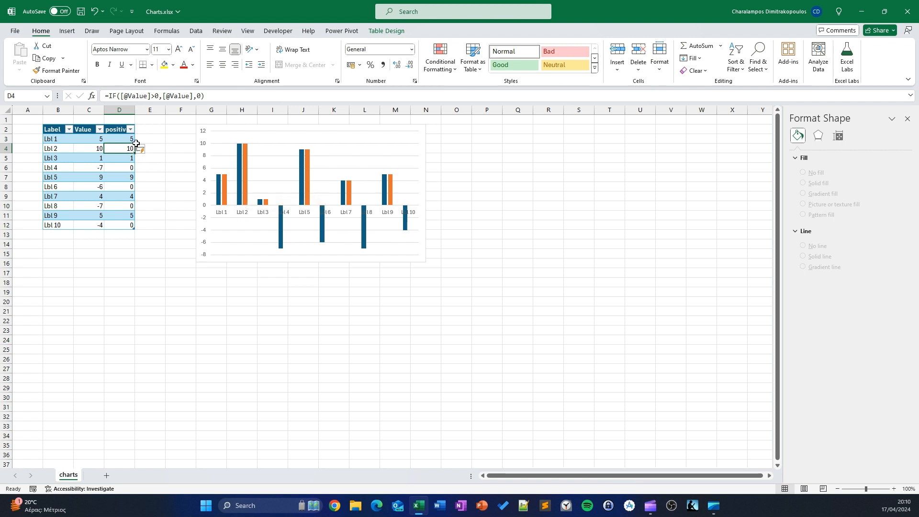
Add another table column headed "negative" in cell E2.
click(150, 129)
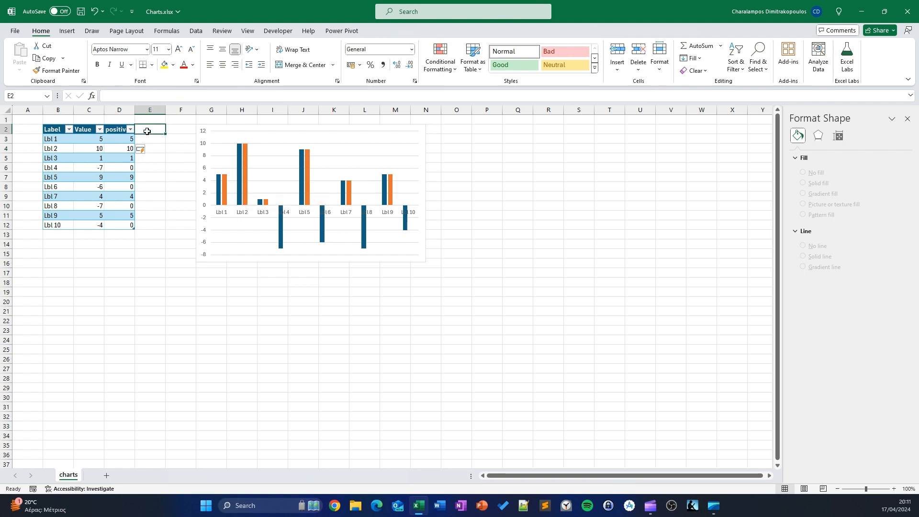
text(negati)
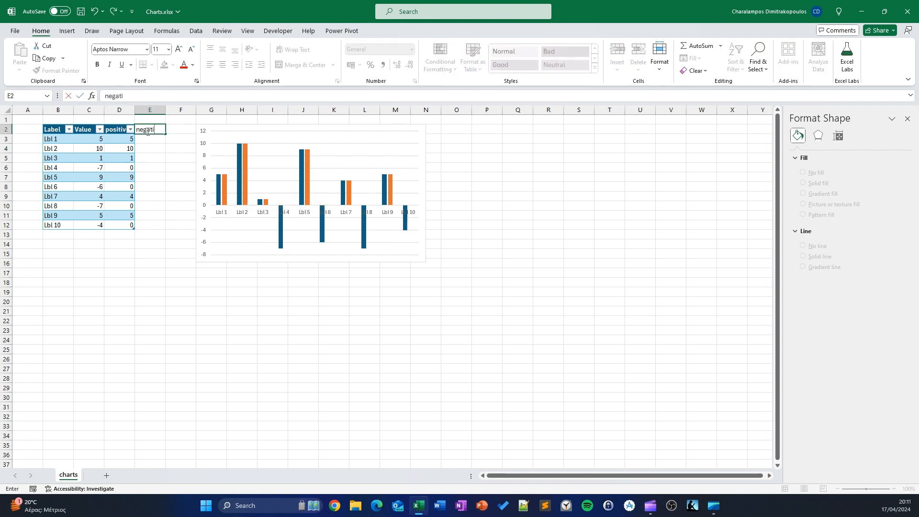
text(ve)
key(Return)
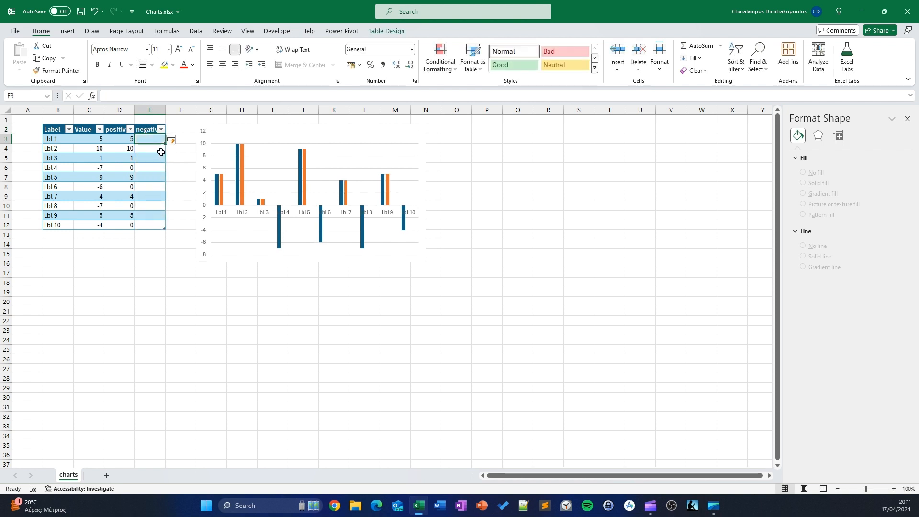
click(126, 140)
drag(205, 98, 89, 103)
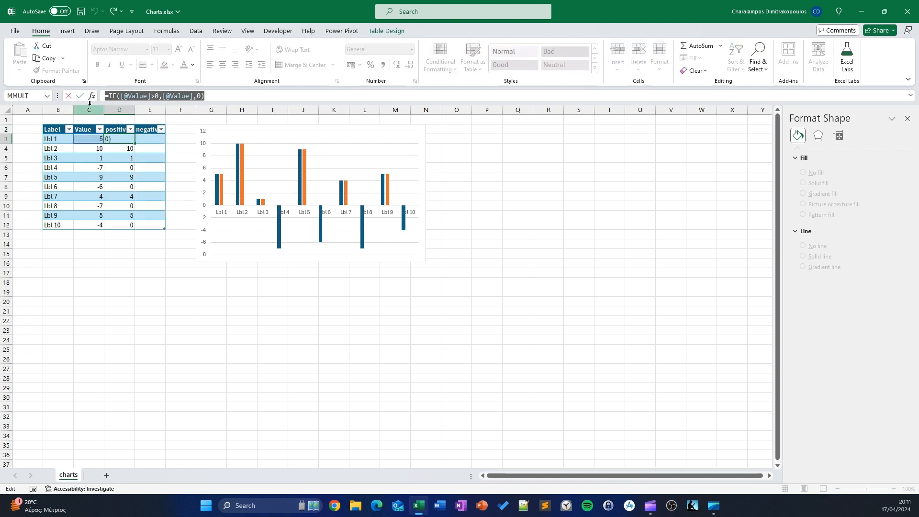
click(149, 140)
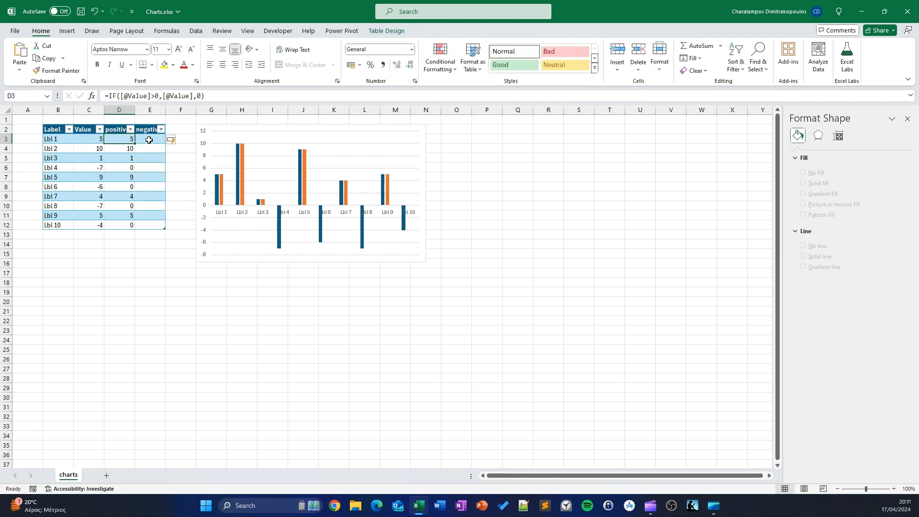
click(163, 95)
key(ctrl+v)
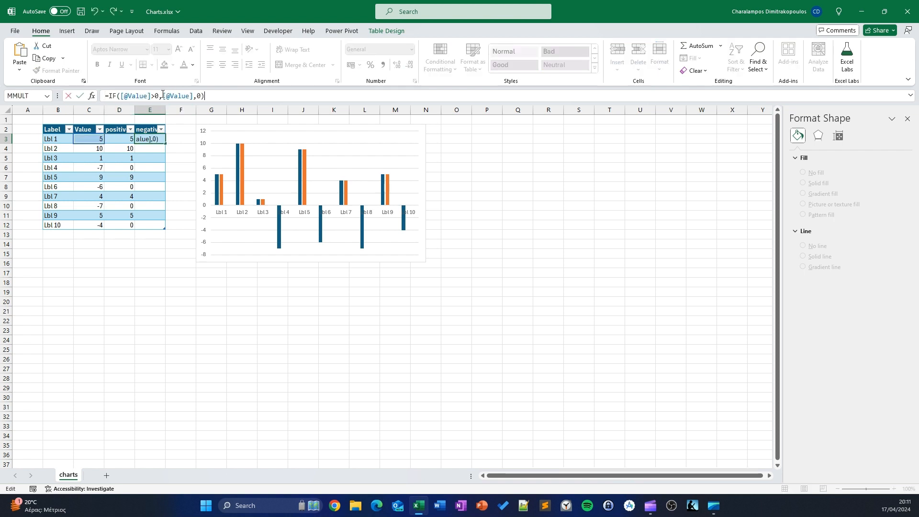
drag(155, 97, 151, 97)
text(<)
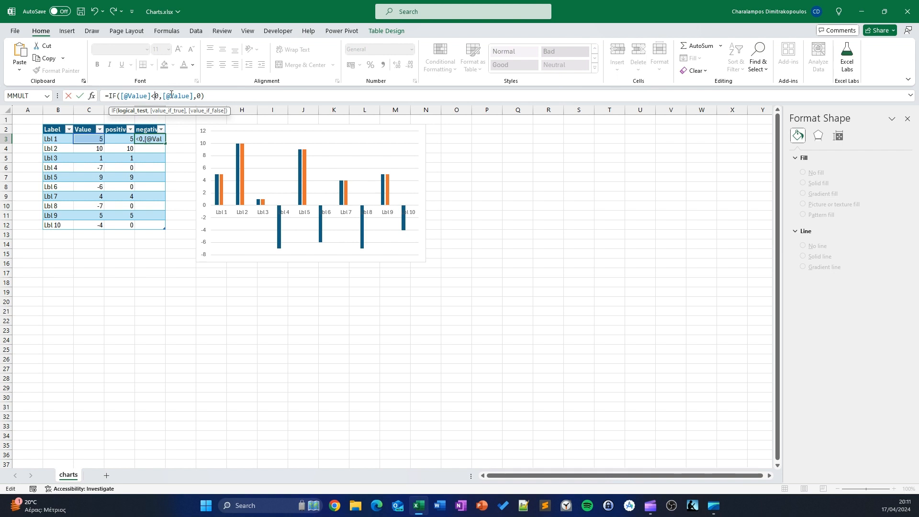
key(Return)
key(alt)
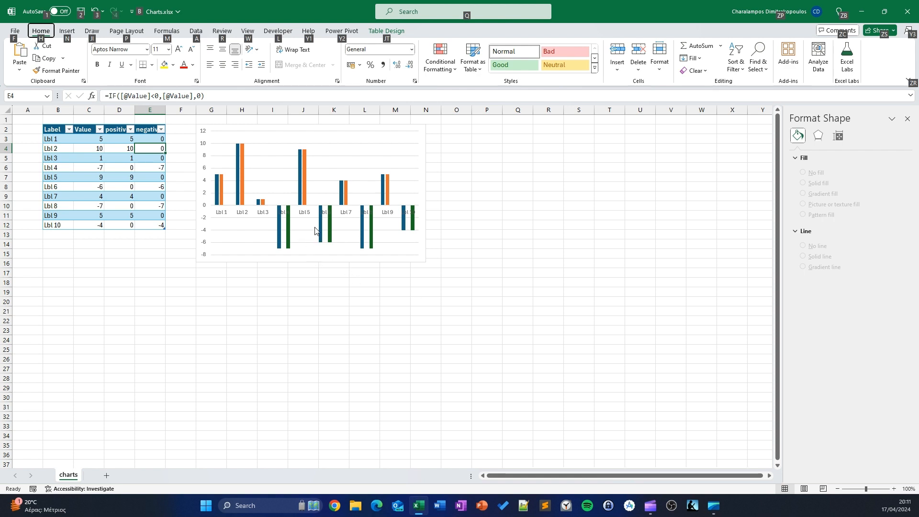
Remove the Value series from the chart's data source, keeping the positive and negative series.
click(236, 173)
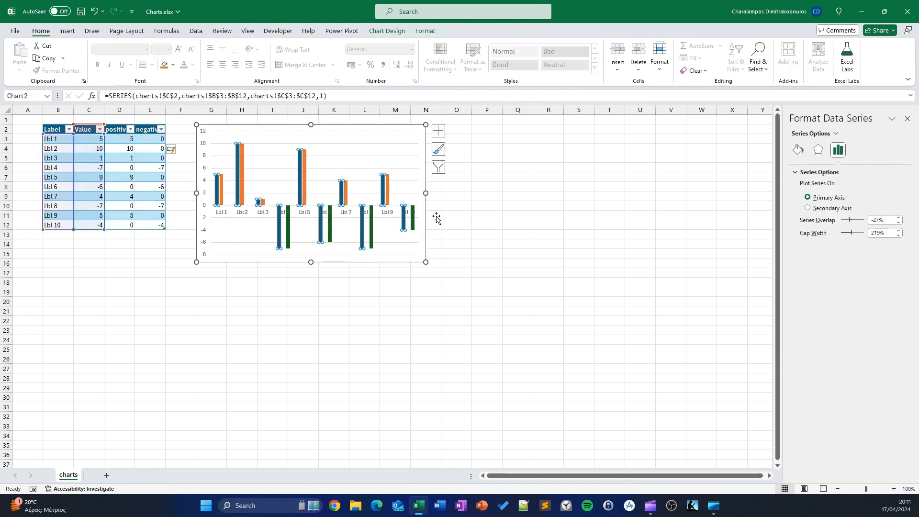
click(400, 32)
click(424, 31)
click(386, 31)
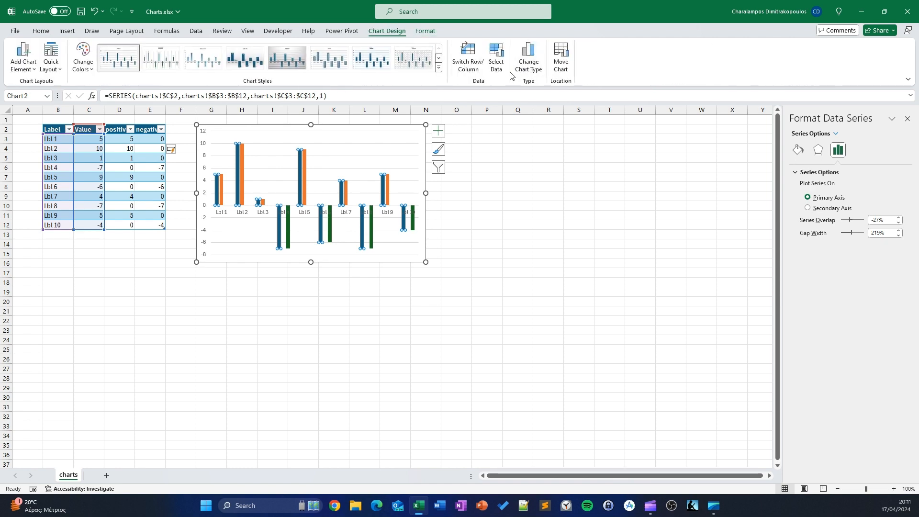
click(493, 67)
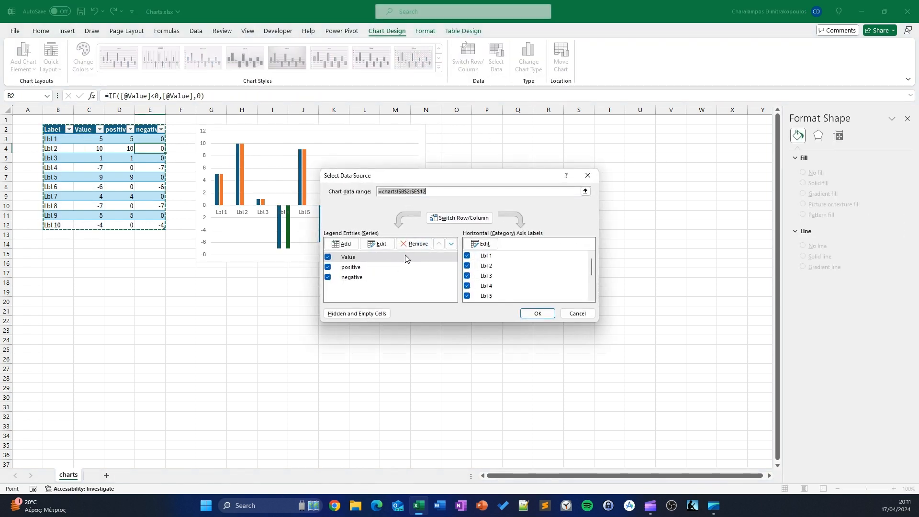
click(414, 244)
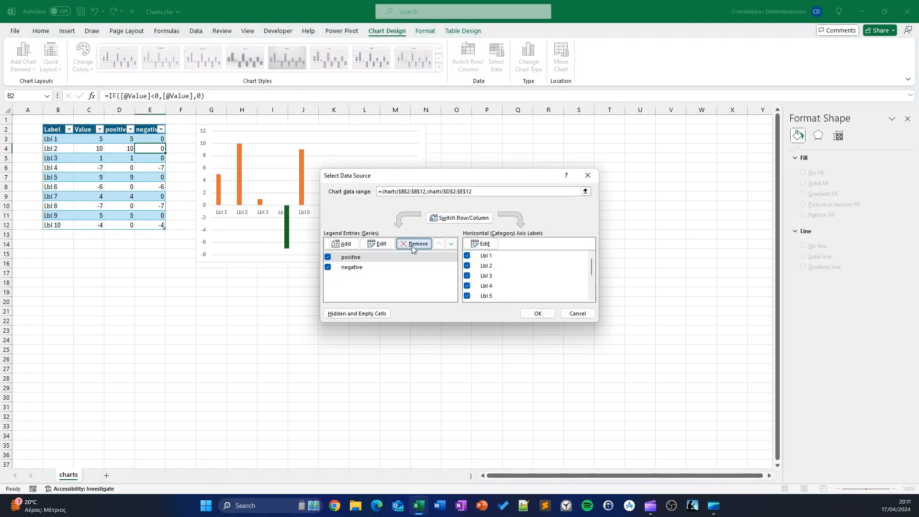
click(539, 315)
click(578, 395)
Add a legend to the column chart and position it at the top of the chart.
click(334, 233)
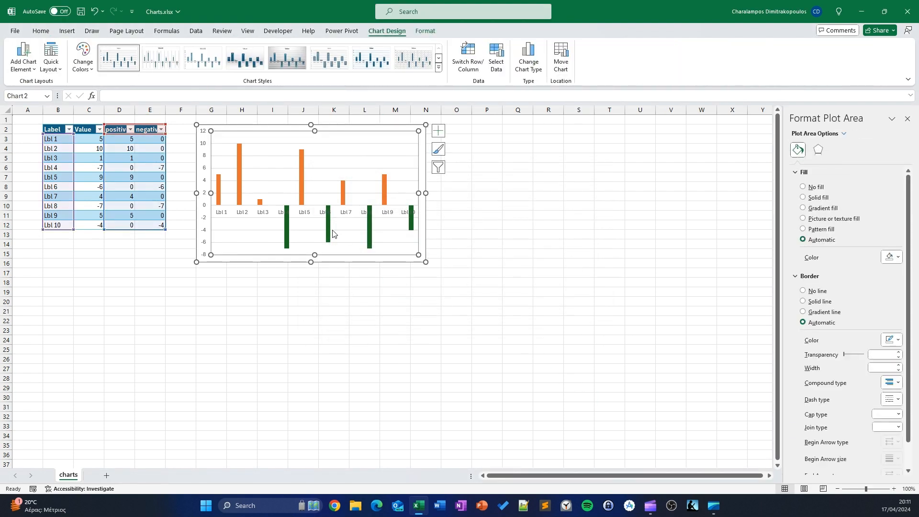
click(328, 234)
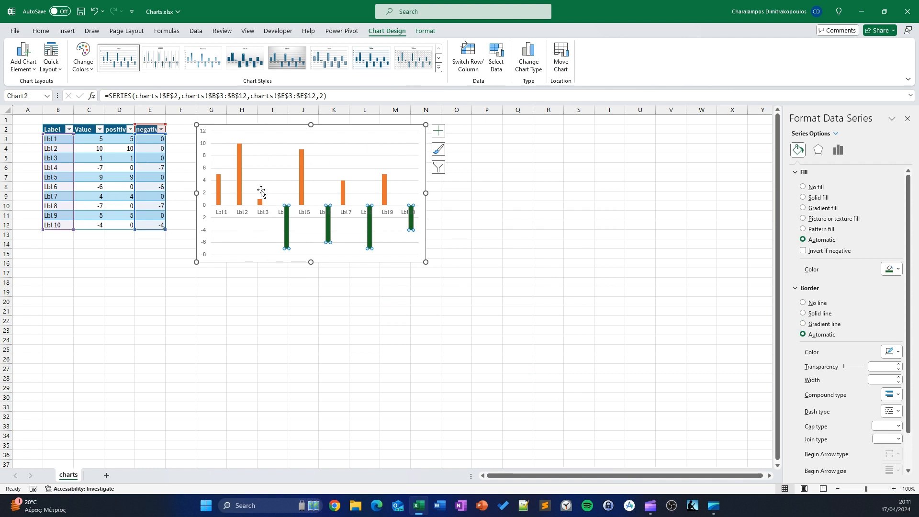
click(437, 130)
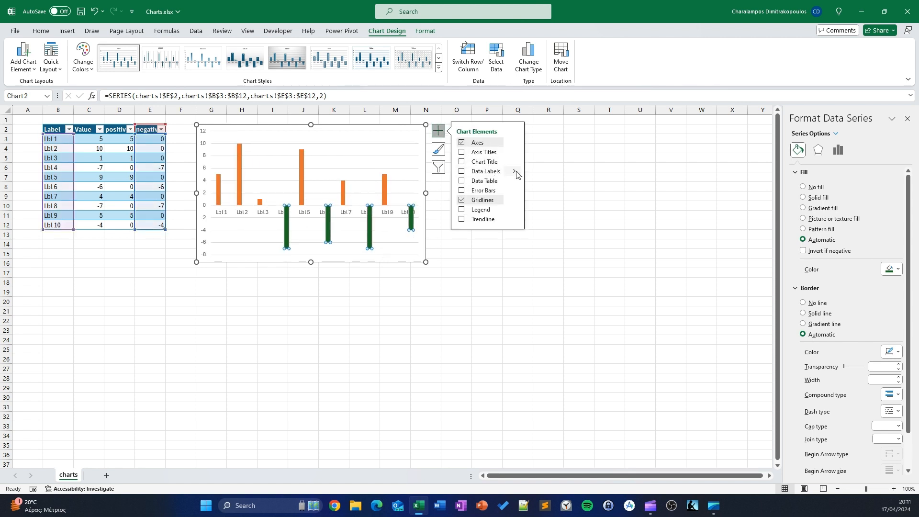
click(463, 210)
click(514, 209)
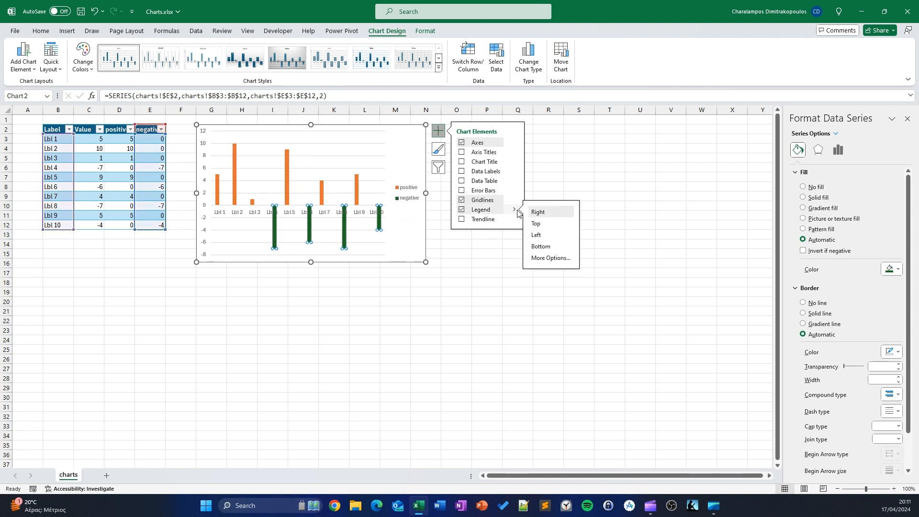
click(549, 224)
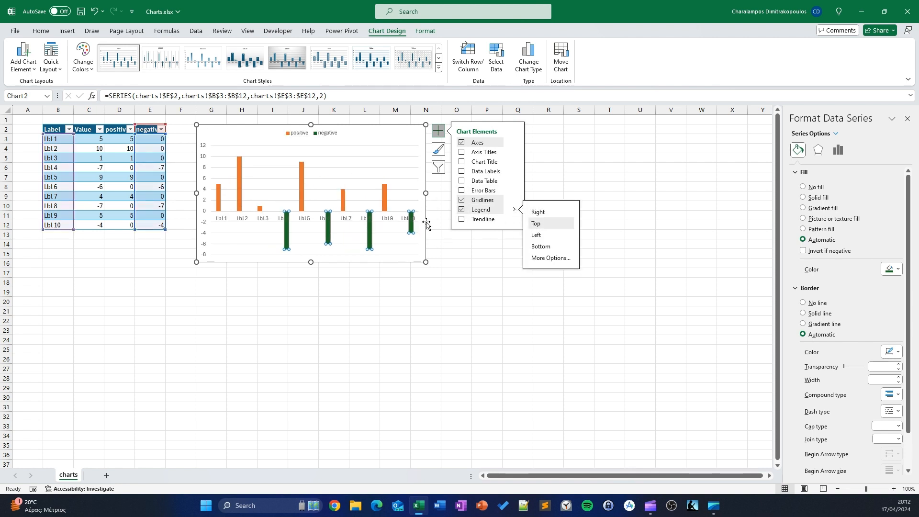
key(Escape)
click(452, 295)
click(297, 198)
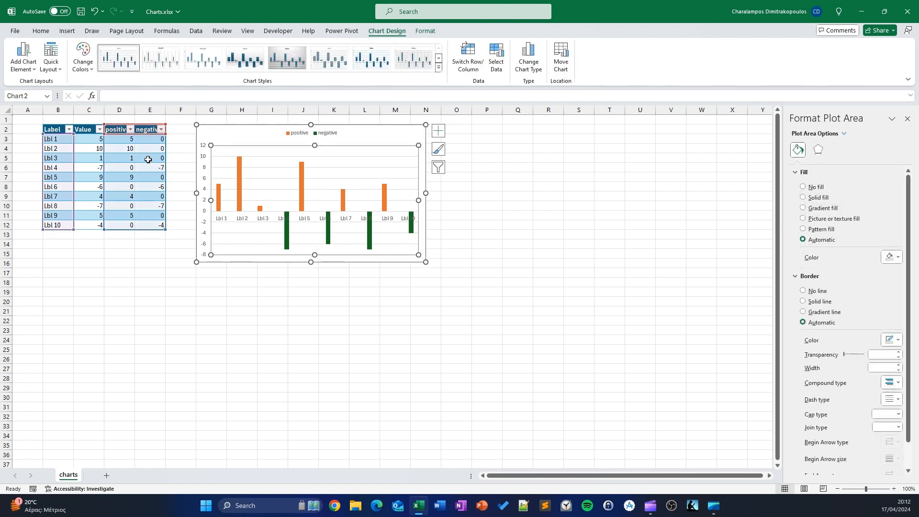
click(140, 143)
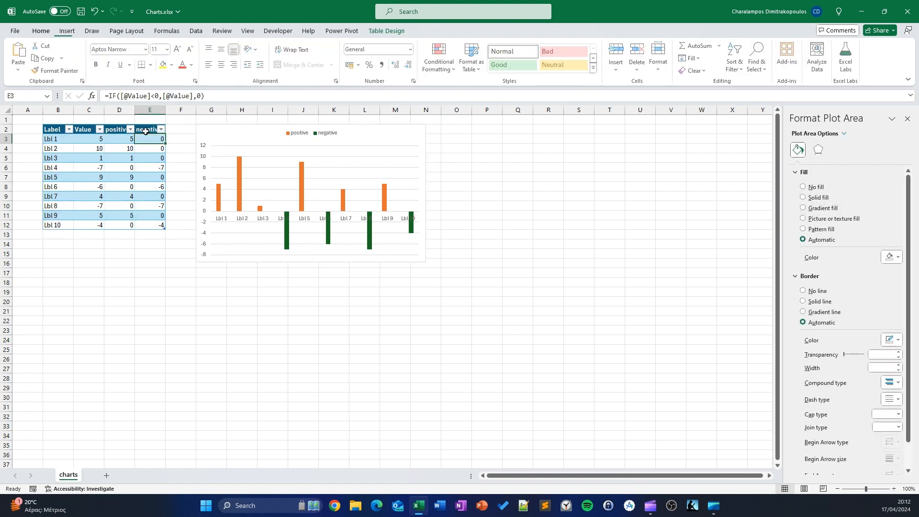
click(109, 97)
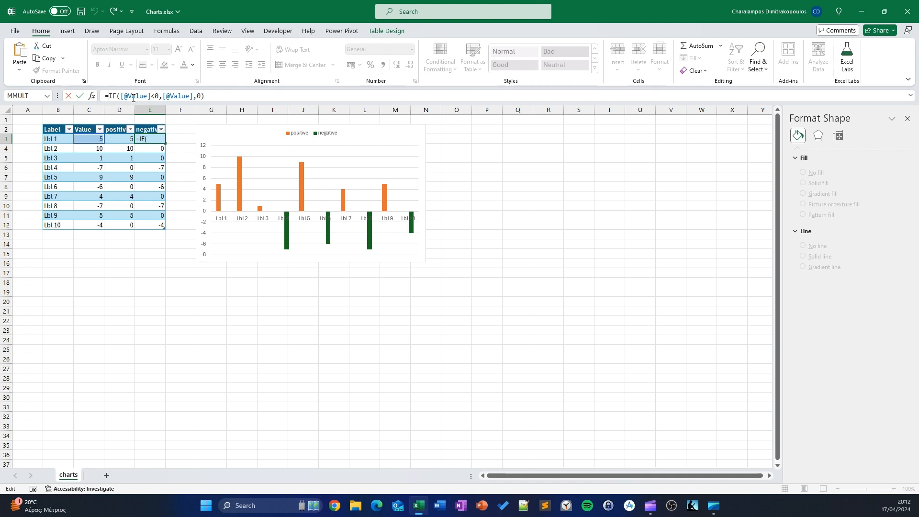
text(-)
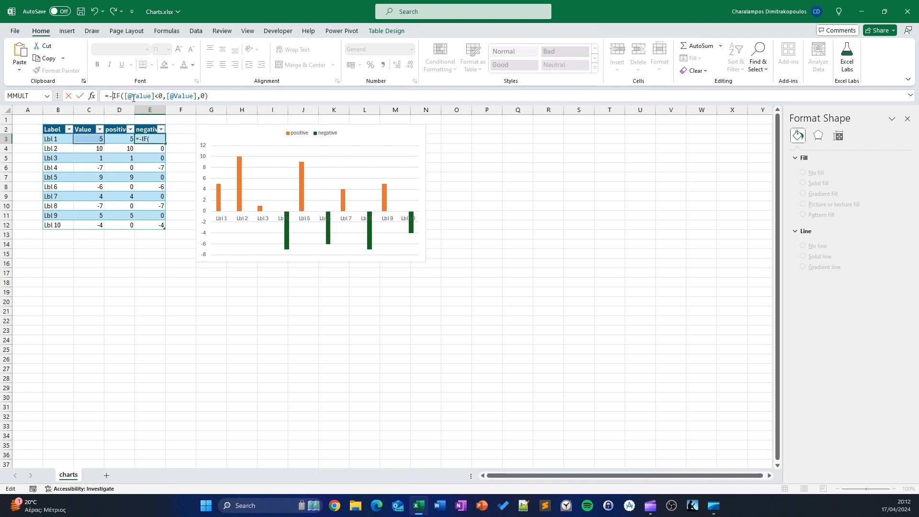
key(Return)
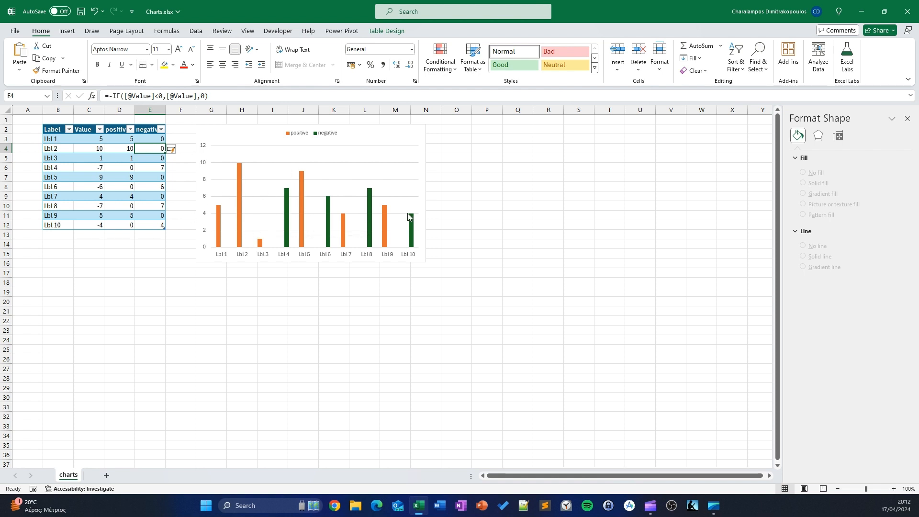
click(194, 290)
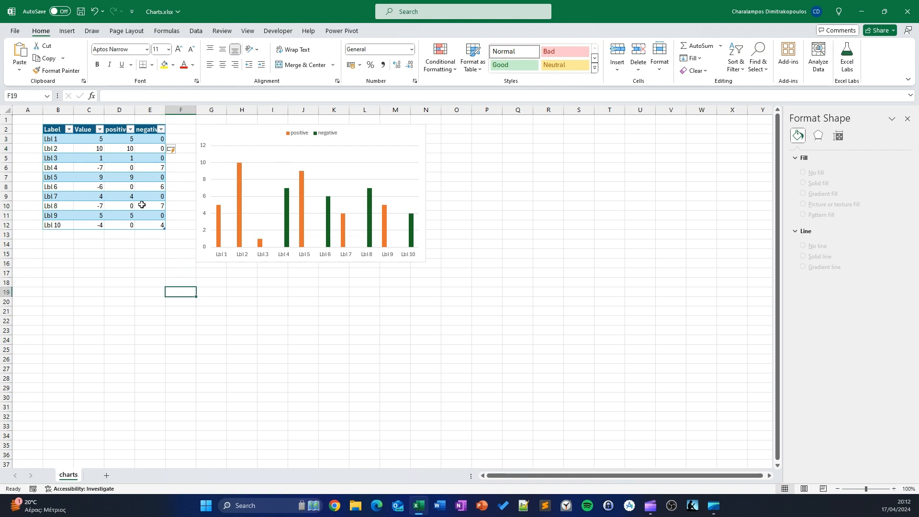
click(141, 197)
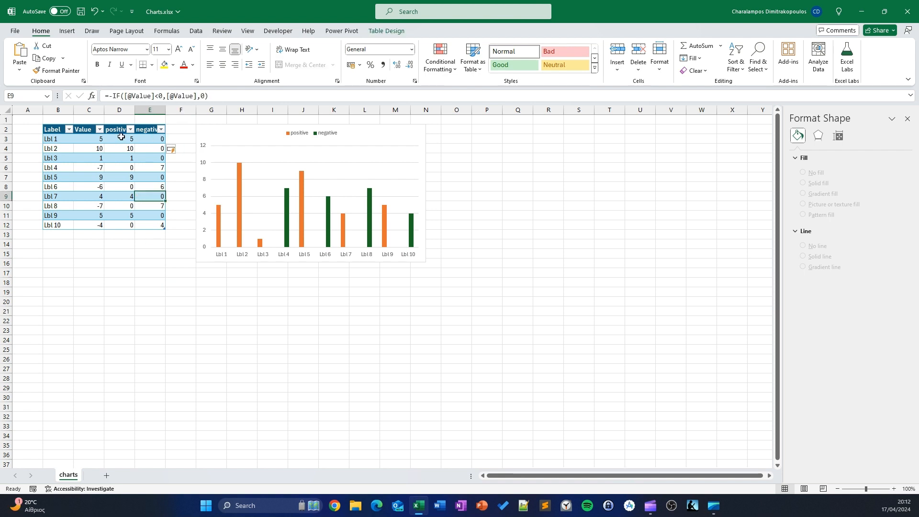
drag(120, 110, 155, 110)
click(140, 249)
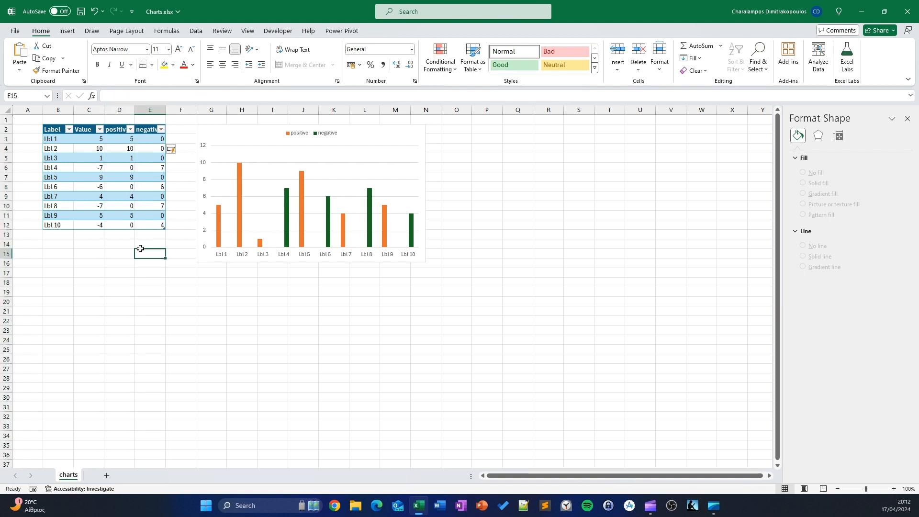
click(118, 129)
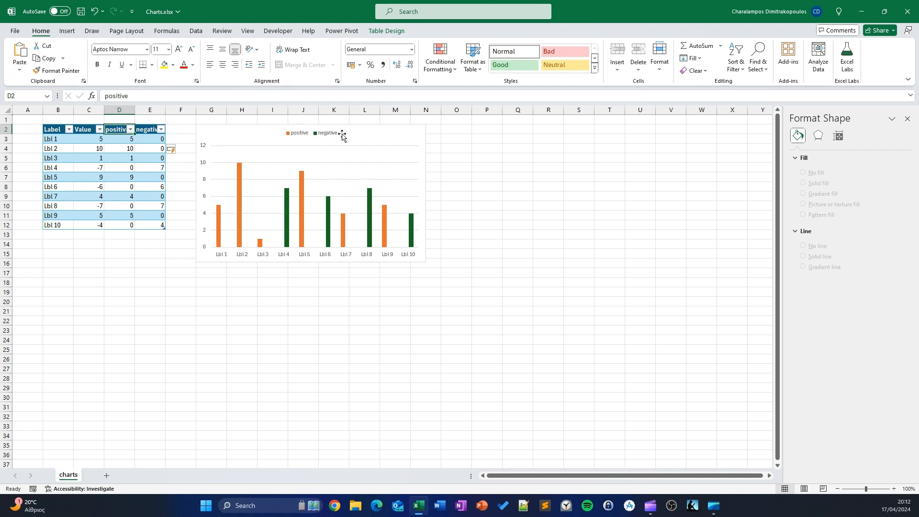
click(94, 147)
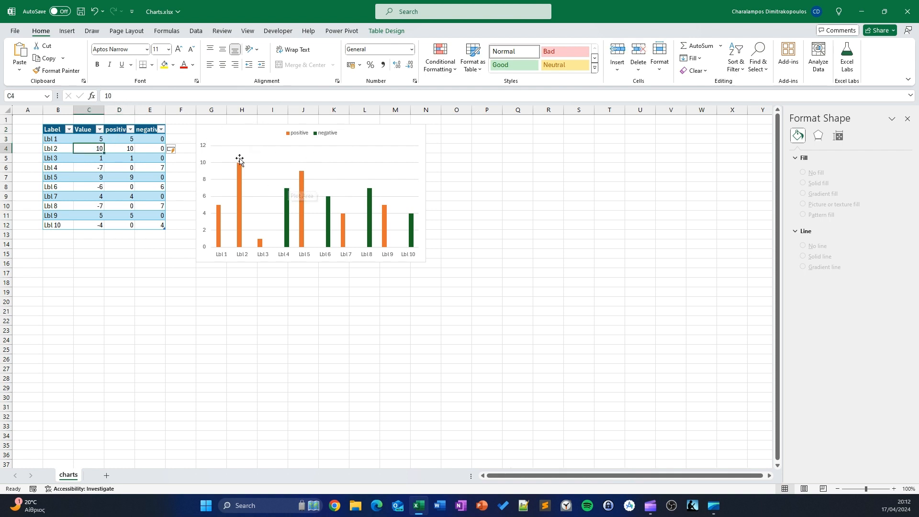
click(124, 150)
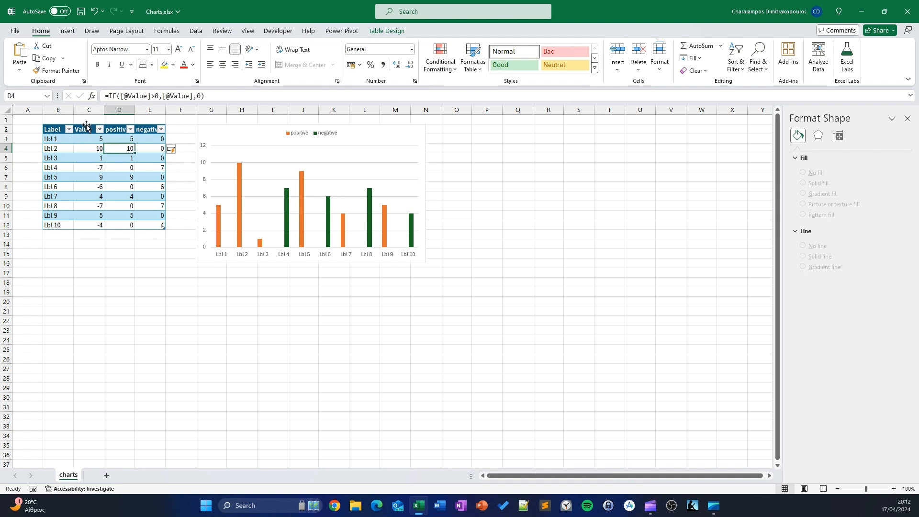
Insert a clustered column chart from the Label and Value data in B3:C12 and place it directly below the first chart.
drag(60, 128, 95, 205)
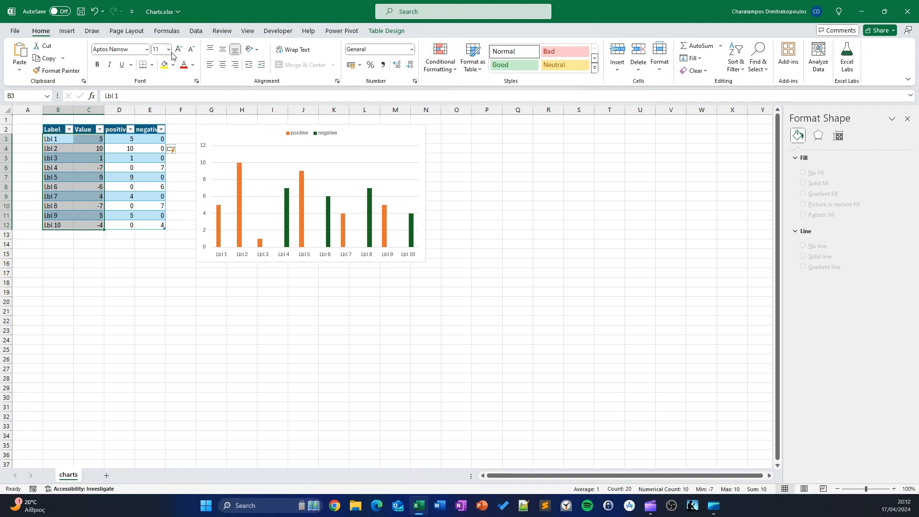
key(ctrl+q)
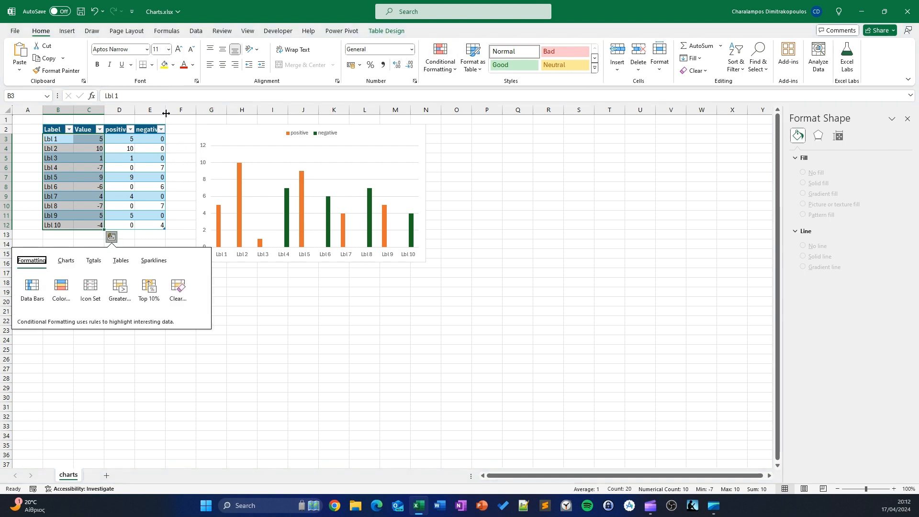
click(66, 261)
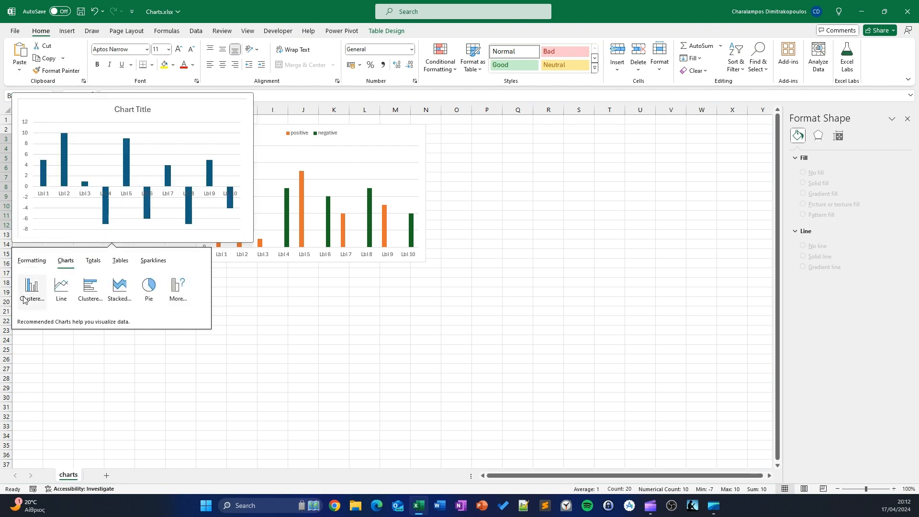
click(24, 300)
drag(357, 226, 277, 276)
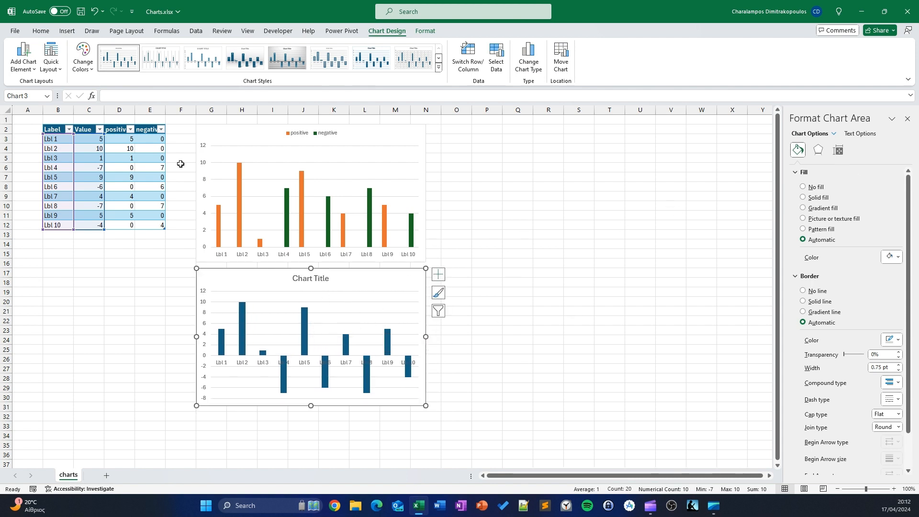
Rename the new chart's existing data series as positive.
click(497, 60)
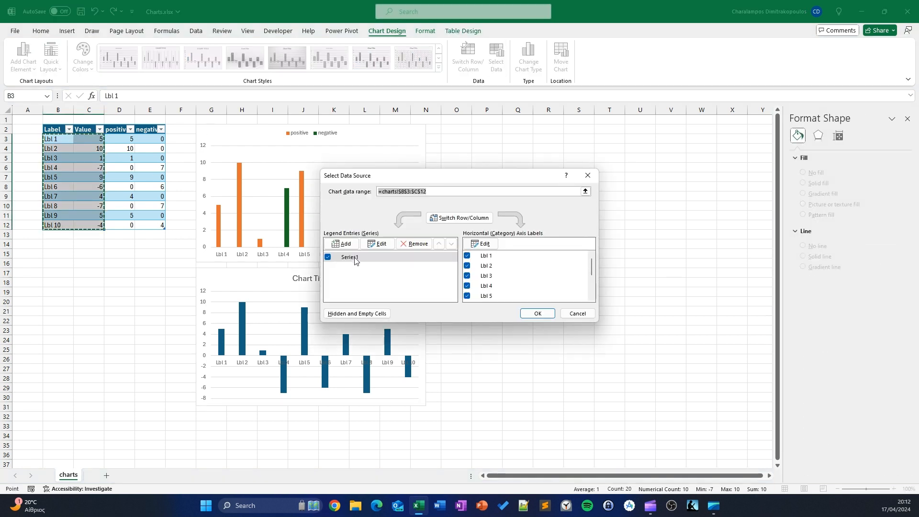
click(377, 244)
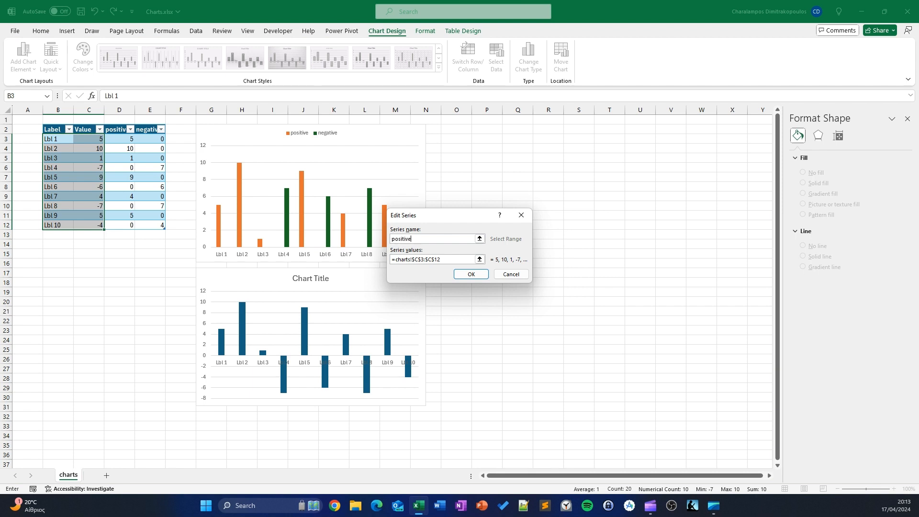
click(469, 274)
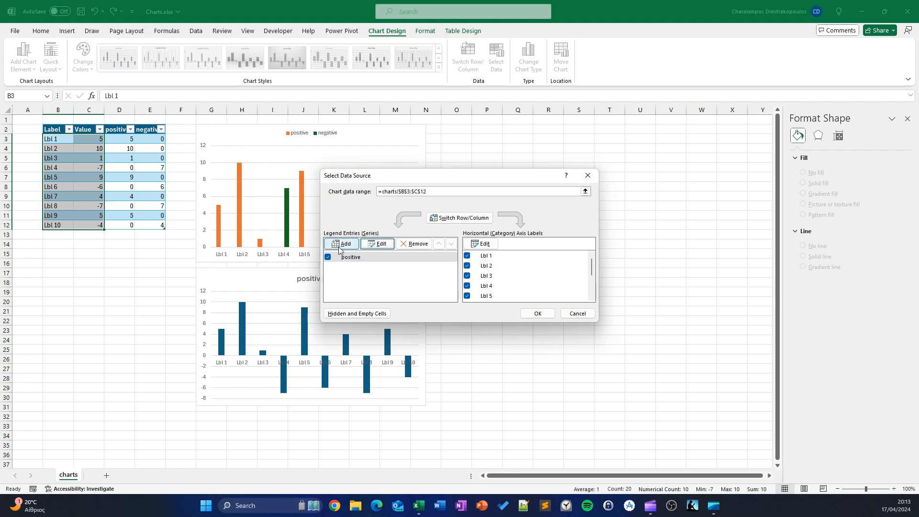
Add a second series named negative to the new chart, using charts!$C$3:$C$12 as its values.
click(340, 244)
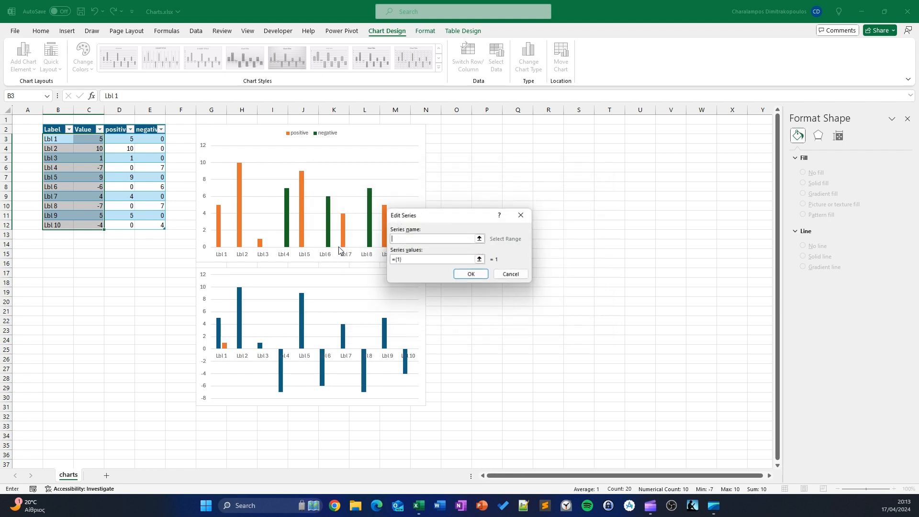
click(479, 259)
drag(90, 139, 88, 226)
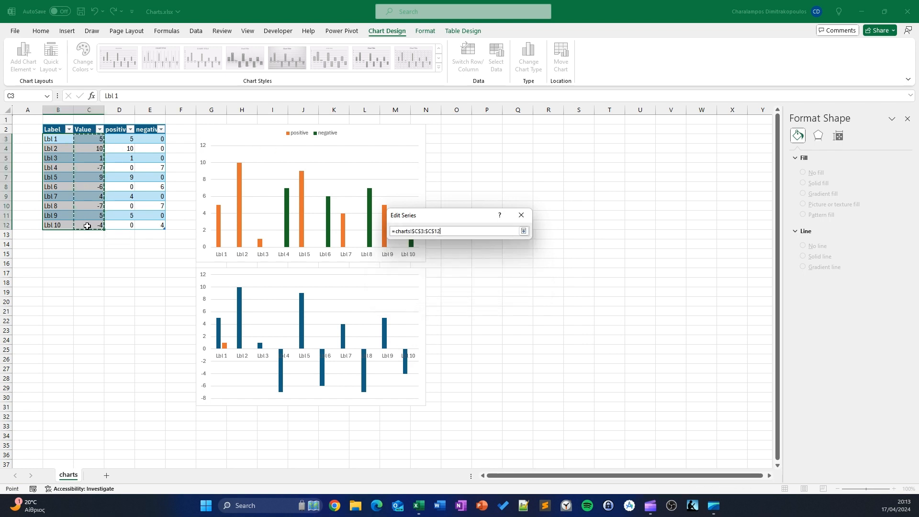
click(523, 231)
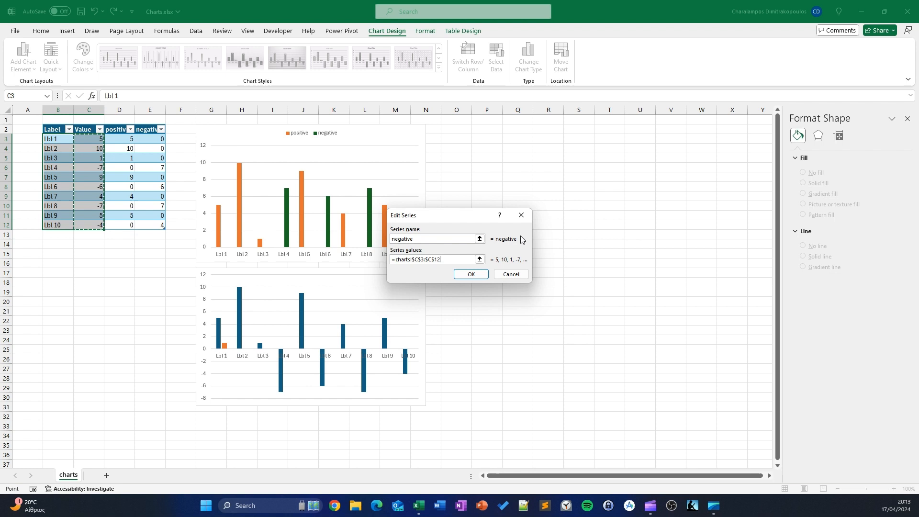
click(471, 274)
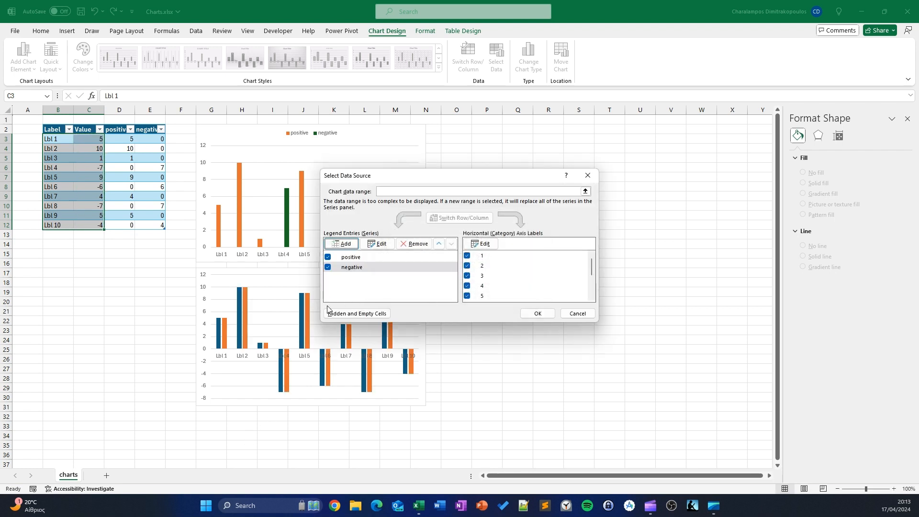
click(538, 316)
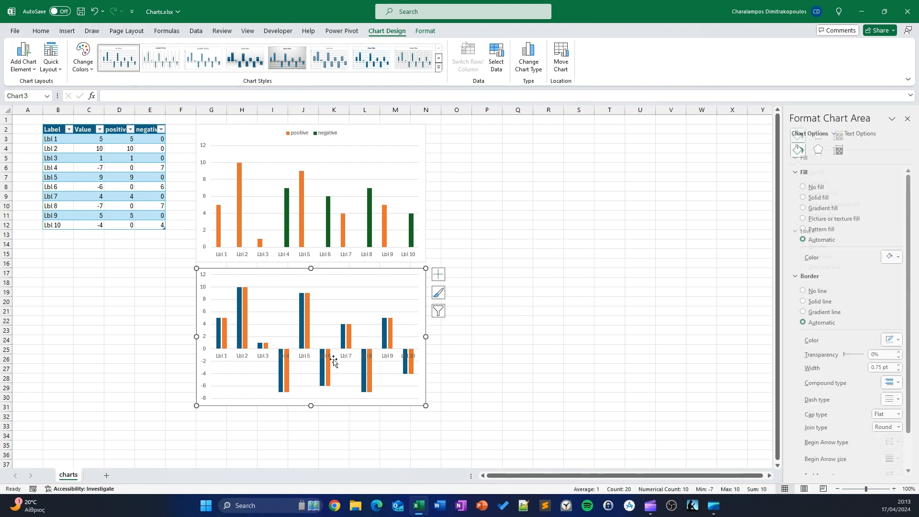
Plot the negative series of the lower chart on the secondary axis.
click(238, 329)
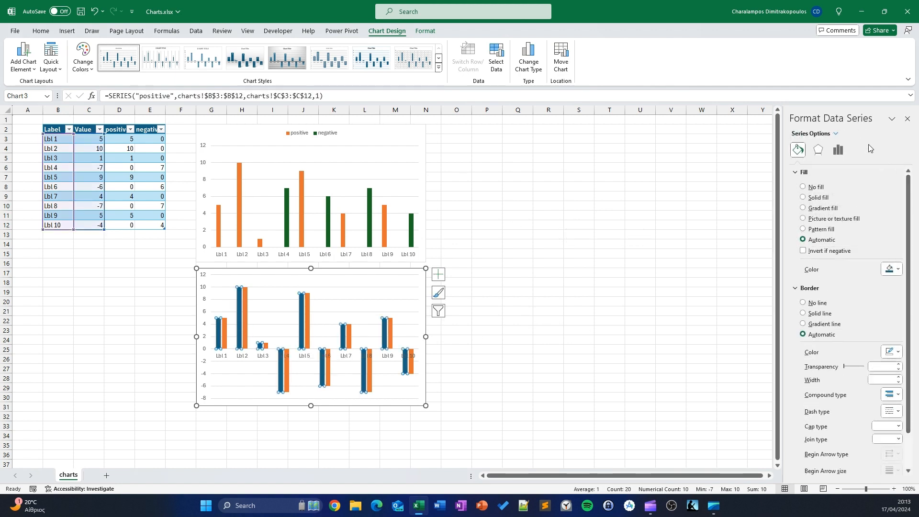
click(838, 150)
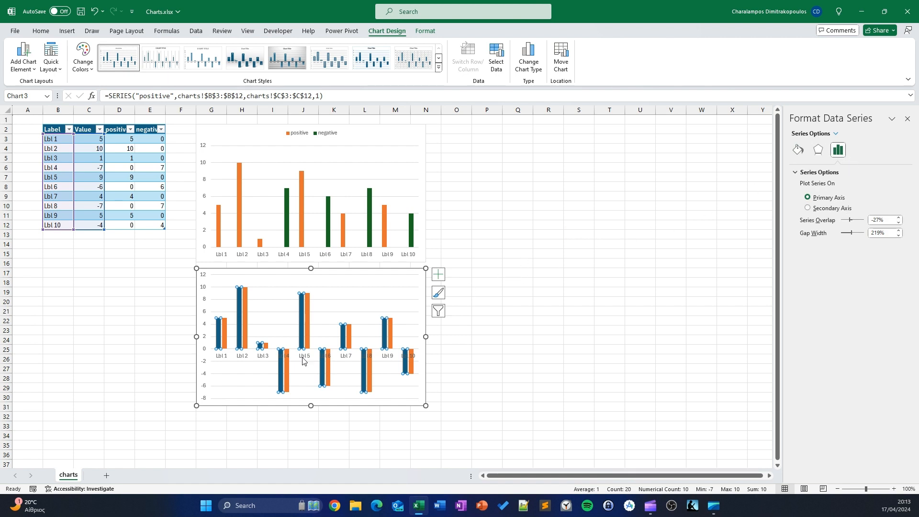
click(266, 345)
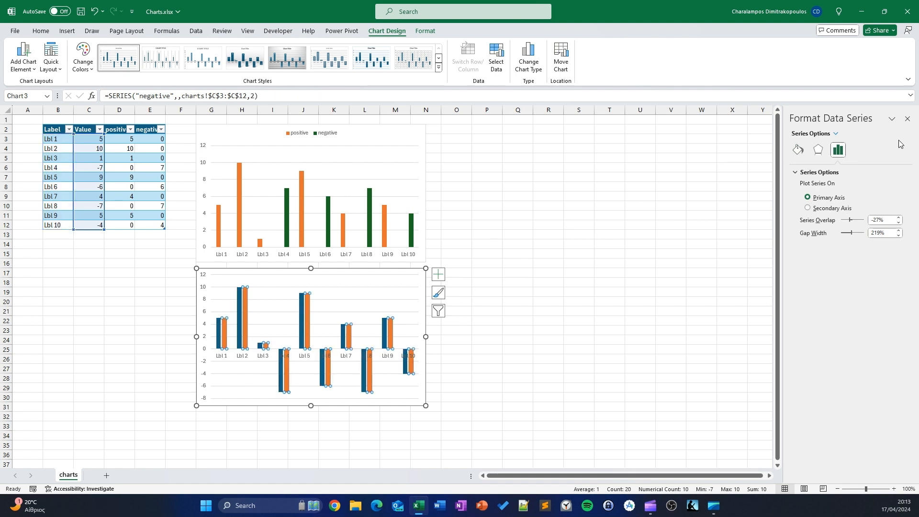
click(825, 210)
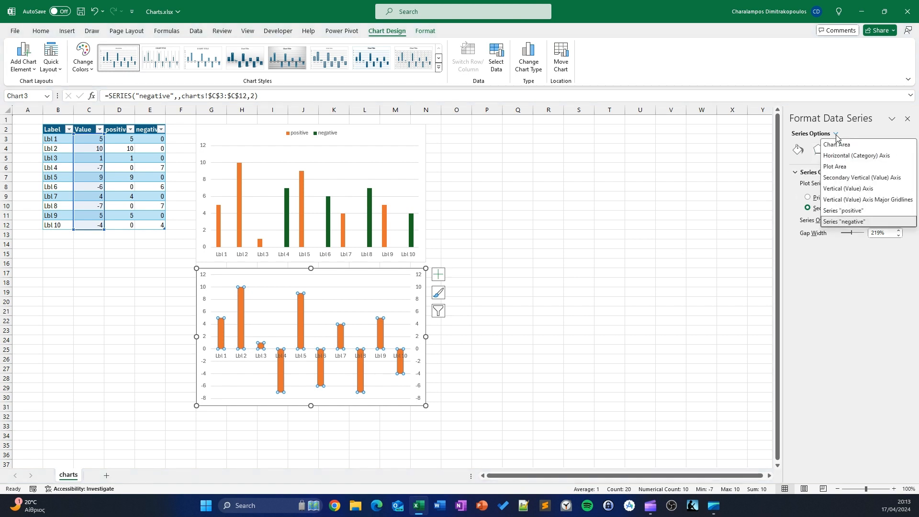
Set the lower chart's primary vertical axis bounds to a minimum of 0 and a maximum of 15.
click(850, 189)
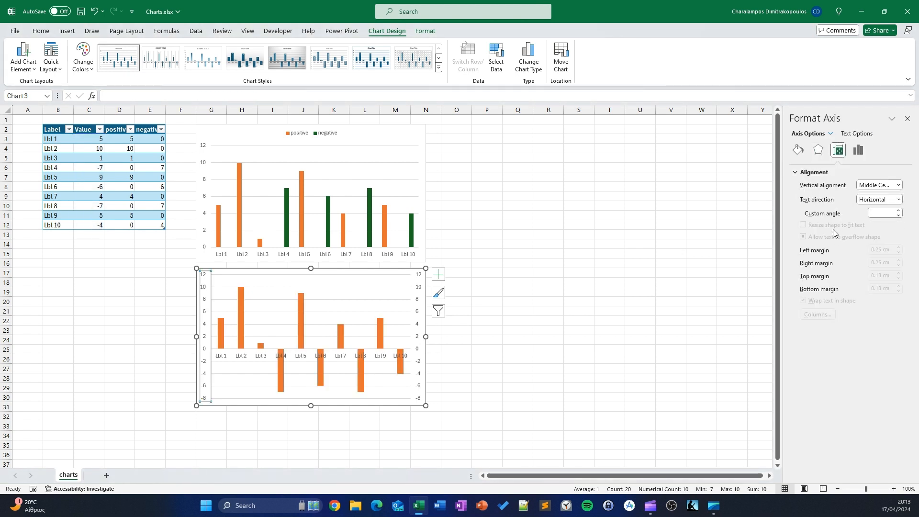
click(858, 150)
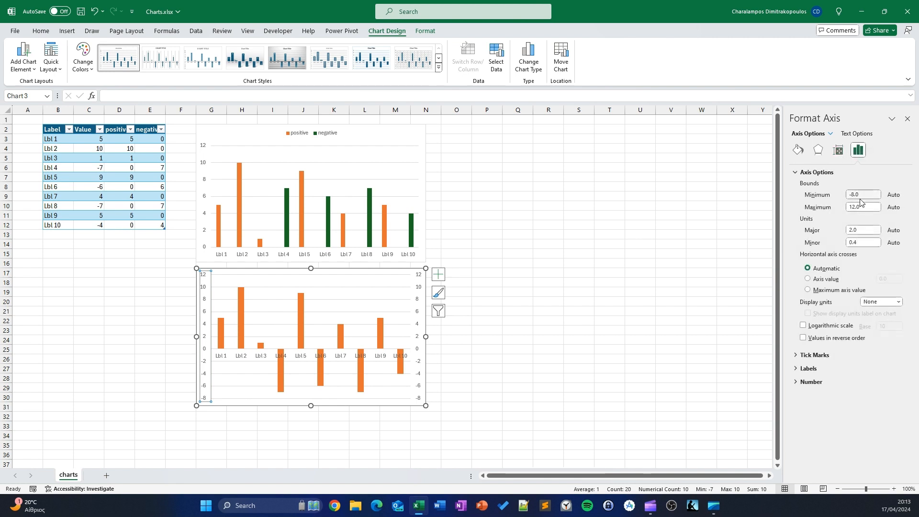
drag(866, 194, 843, 195)
key(Return)
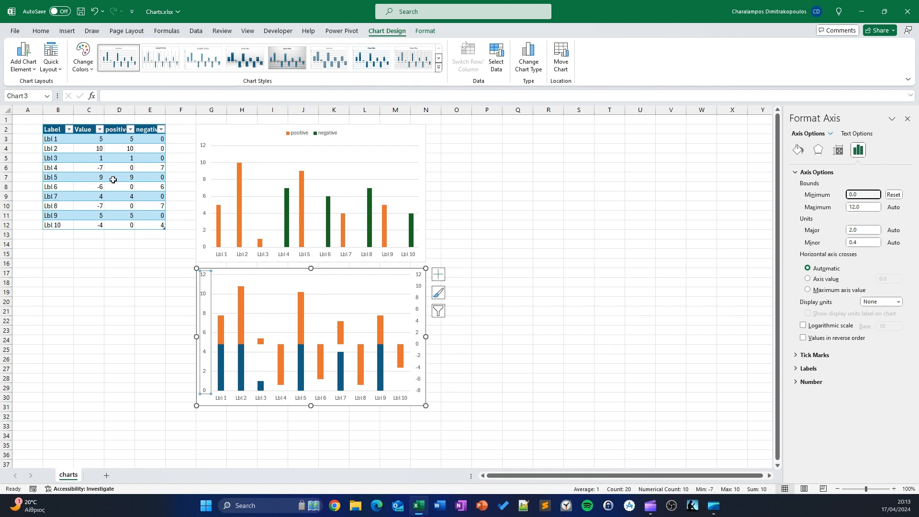
click(854, 207)
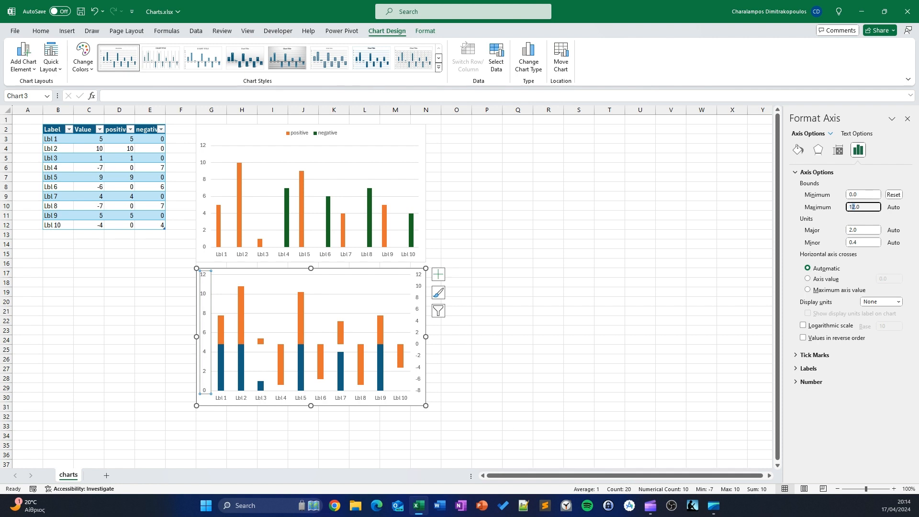
text(15.0)
key(Return)
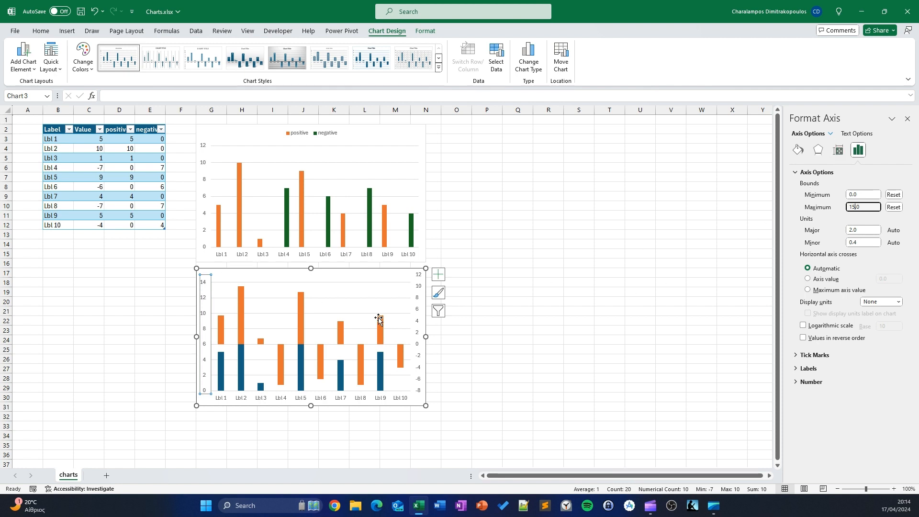
Set the secondary vertical axis bounds to -15 minimum and 0 maximum, with its values in reverse order.
click(242, 315)
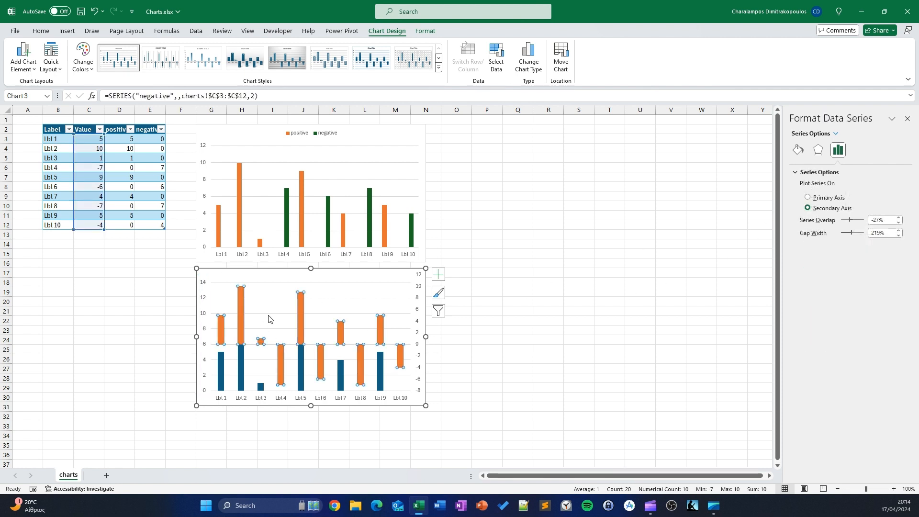
click(839, 134)
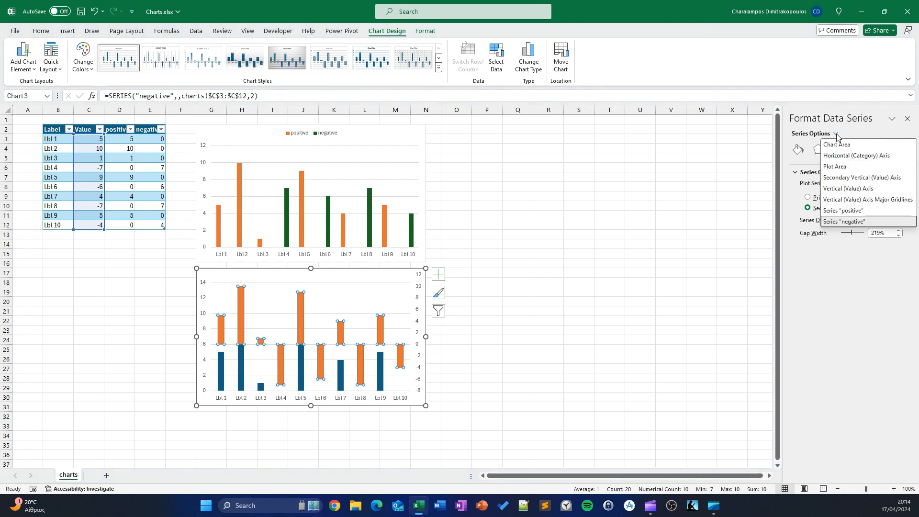
click(855, 178)
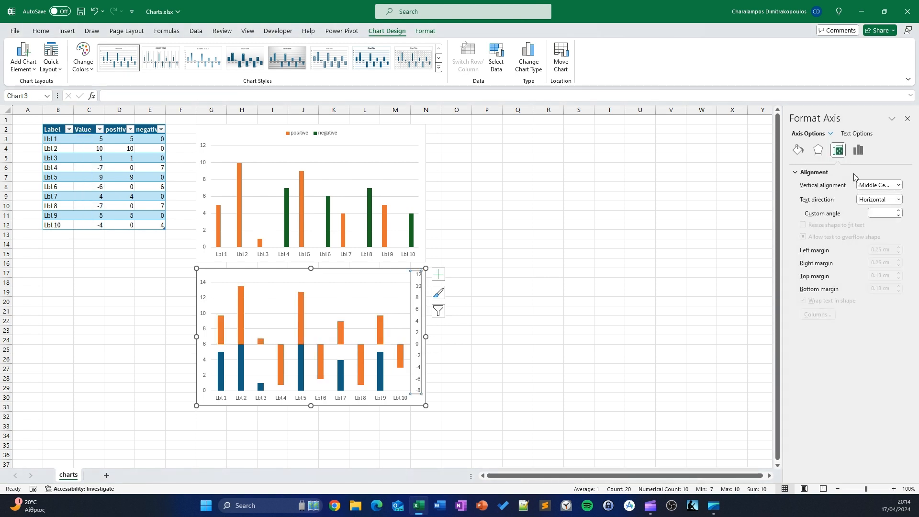
click(856, 152)
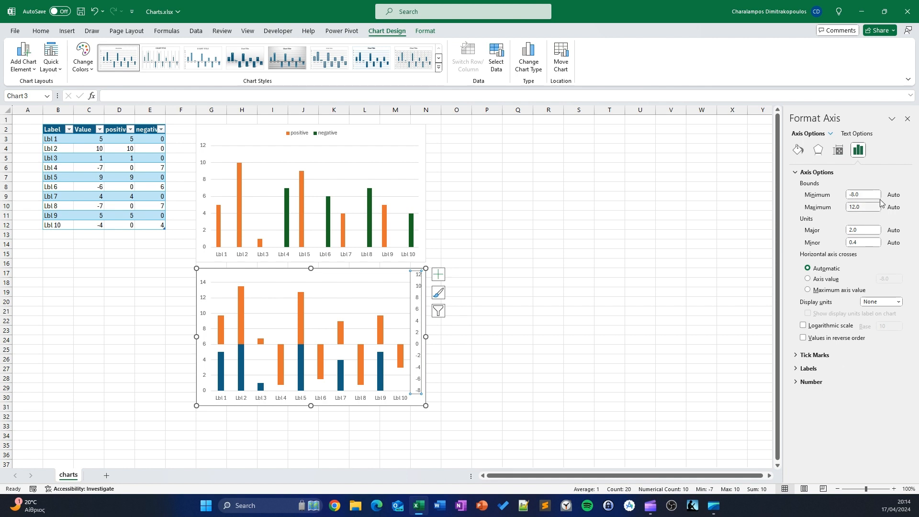
click(854, 195)
key(BackSpace)
key(BackSpace)
text(15.)
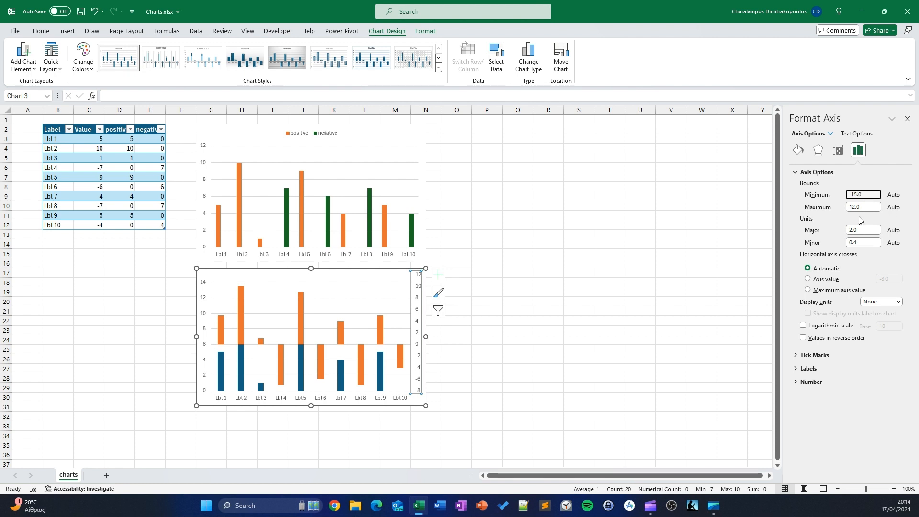
key(Tab)
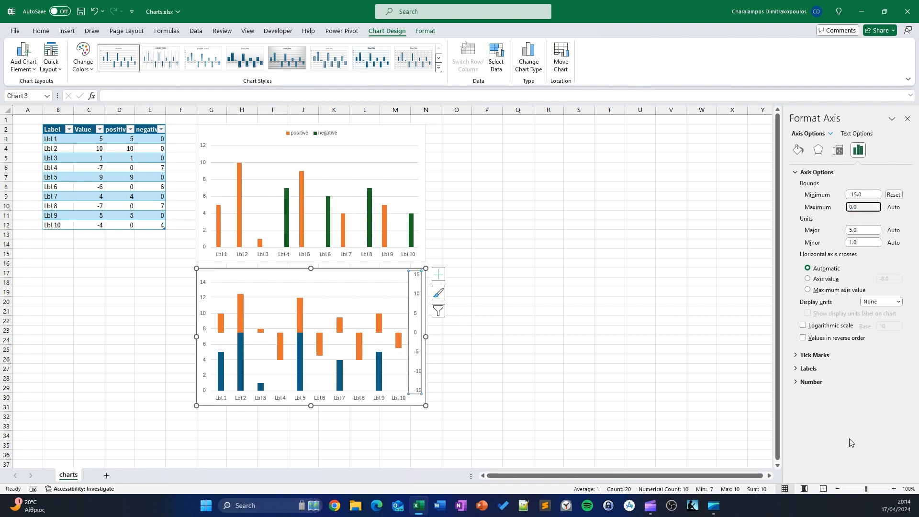
click(837, 338)
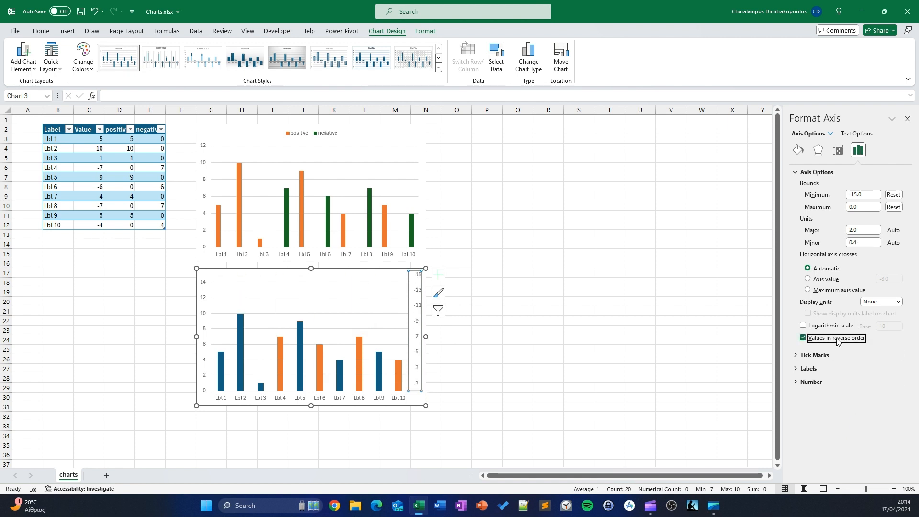
Add a legend to the lower chart and position it at the top of the chart.
click(437, 274)
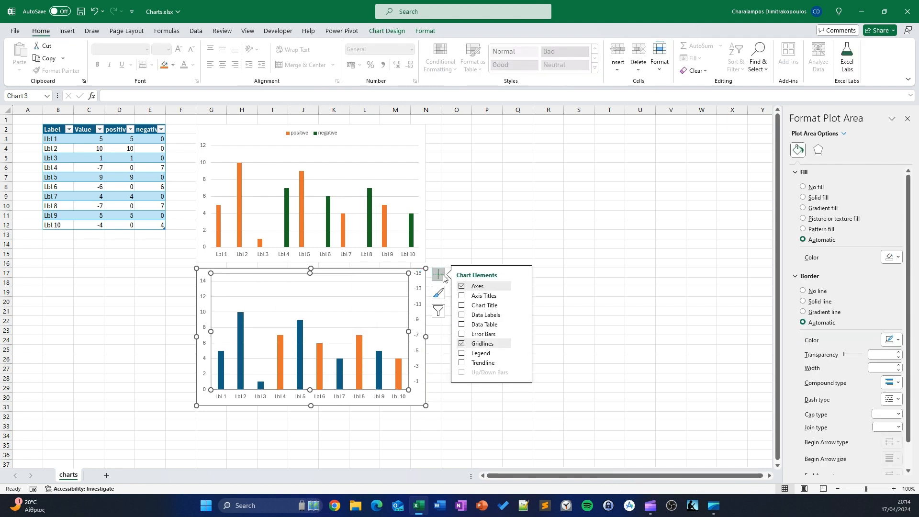
click(522, 353)
click(545, 367)
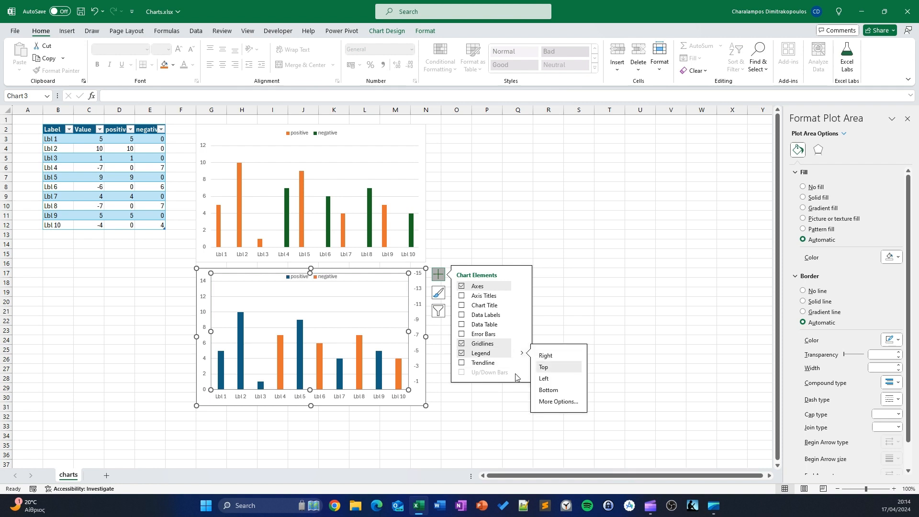
click(621, 265)
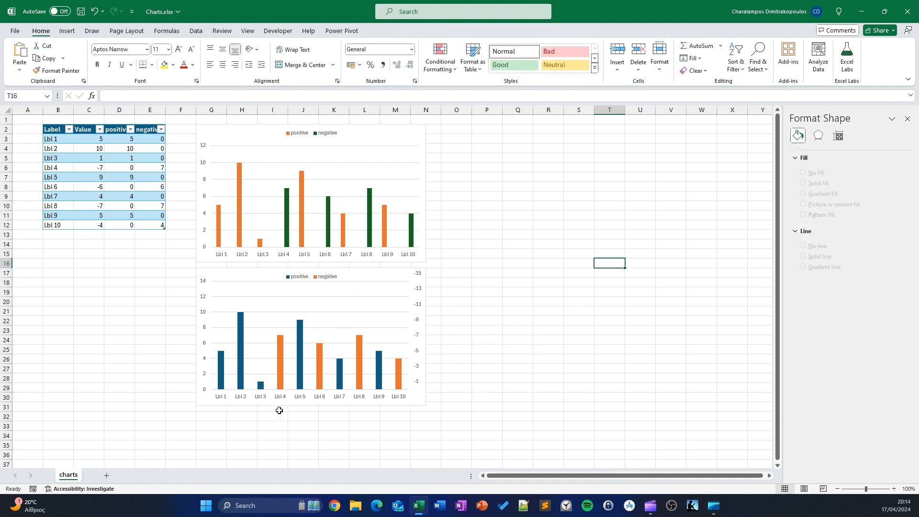
Add data labels to the columns of both series in the lower chart.
mouse_move(243, 356)
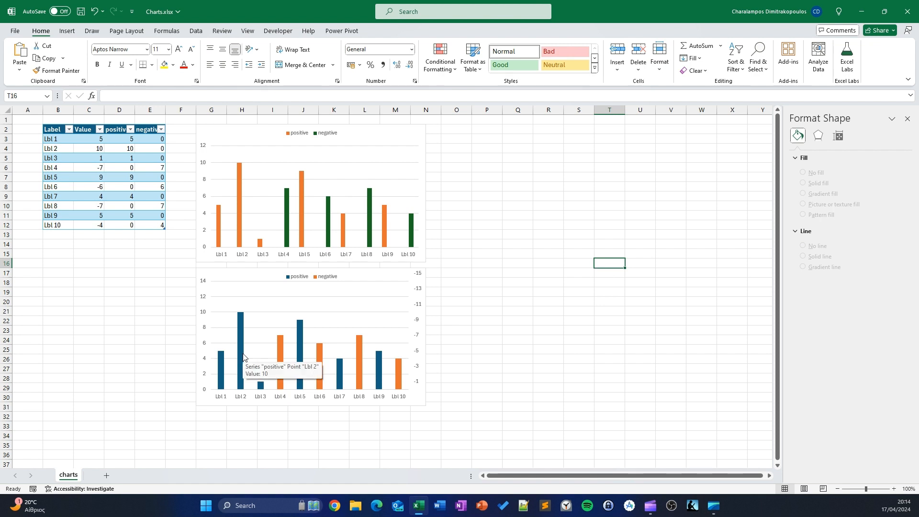
click(420, 276)
click(438, 280)
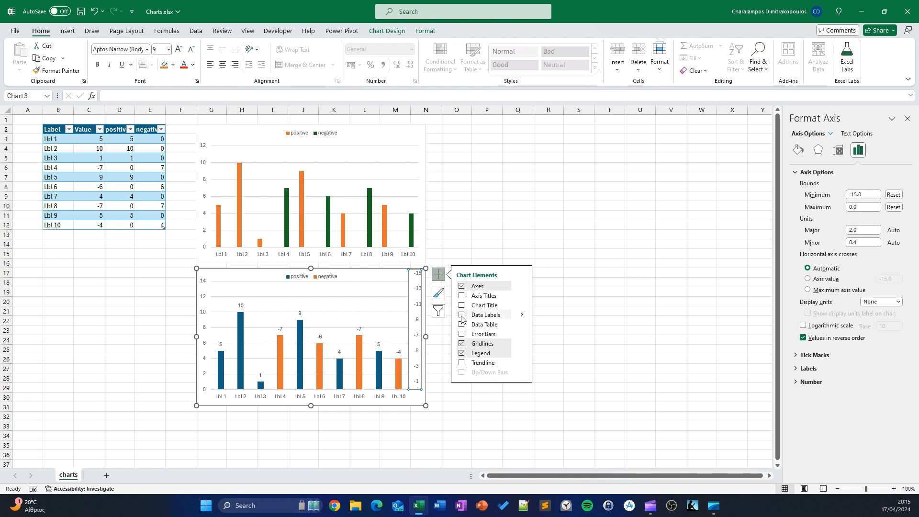
click(643, 178)
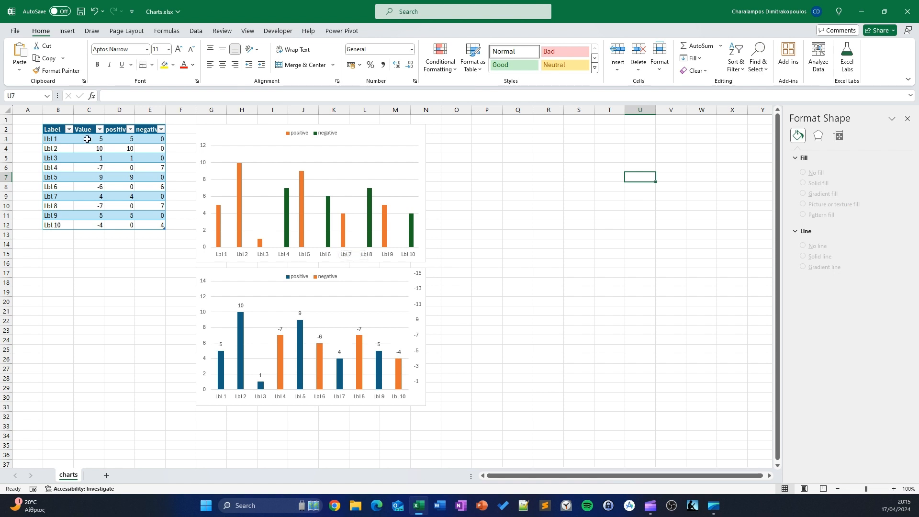
drag(91, 143, 92, 235)
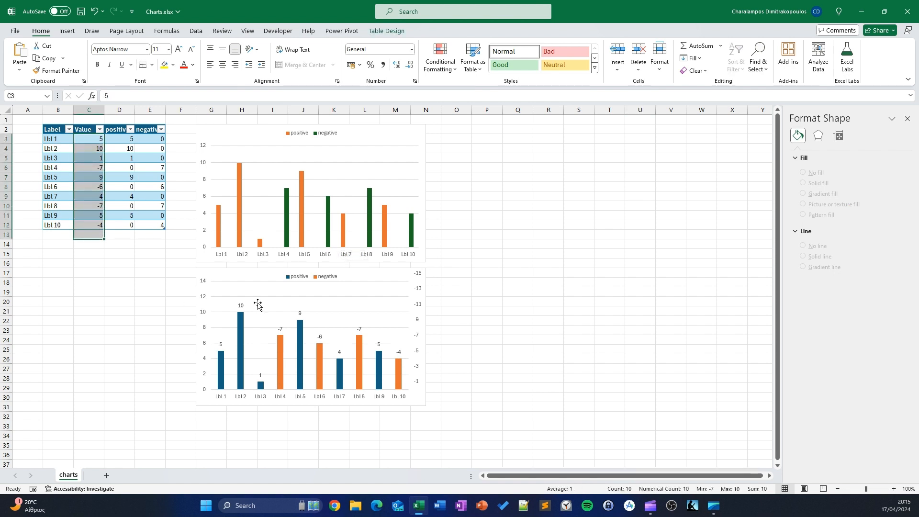
click(158, 187)
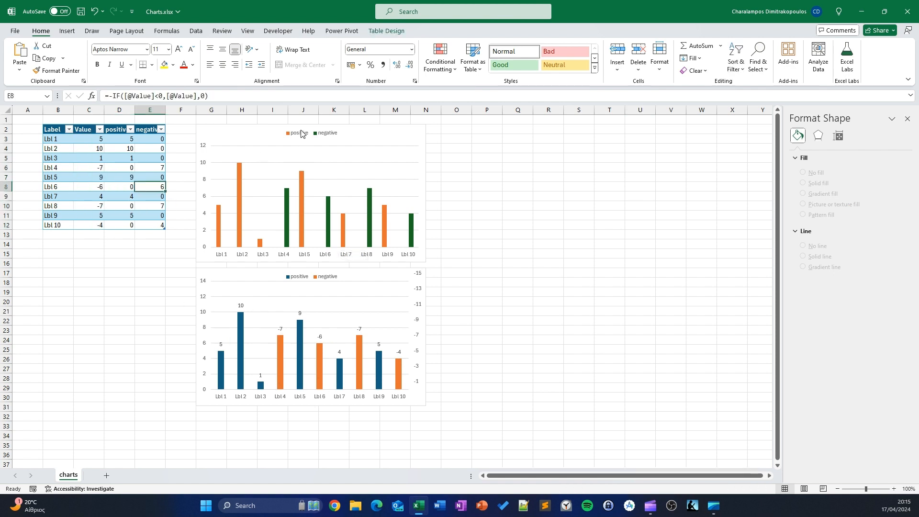